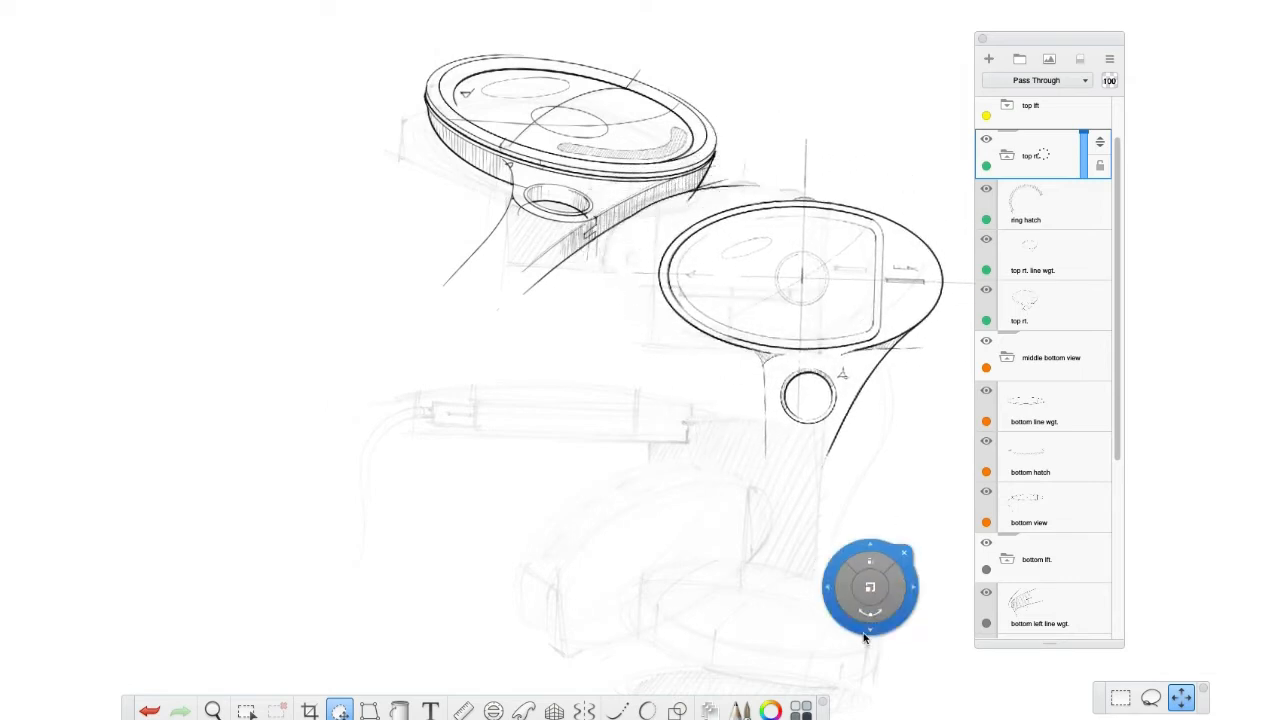
Undo the last shift of the "top rt." layer group and close the transform puck.
{"action": "key", "text": "super+z"}
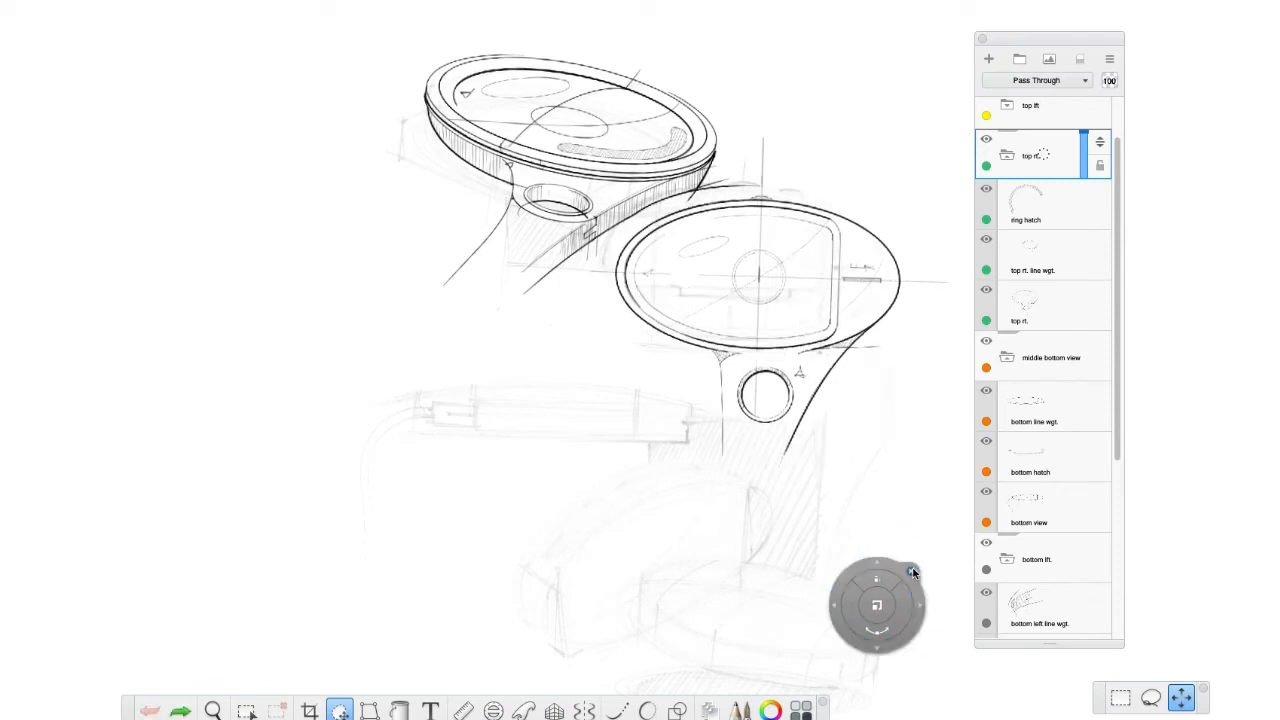
{"action": "left_click", "coordinate": [912, 570]}
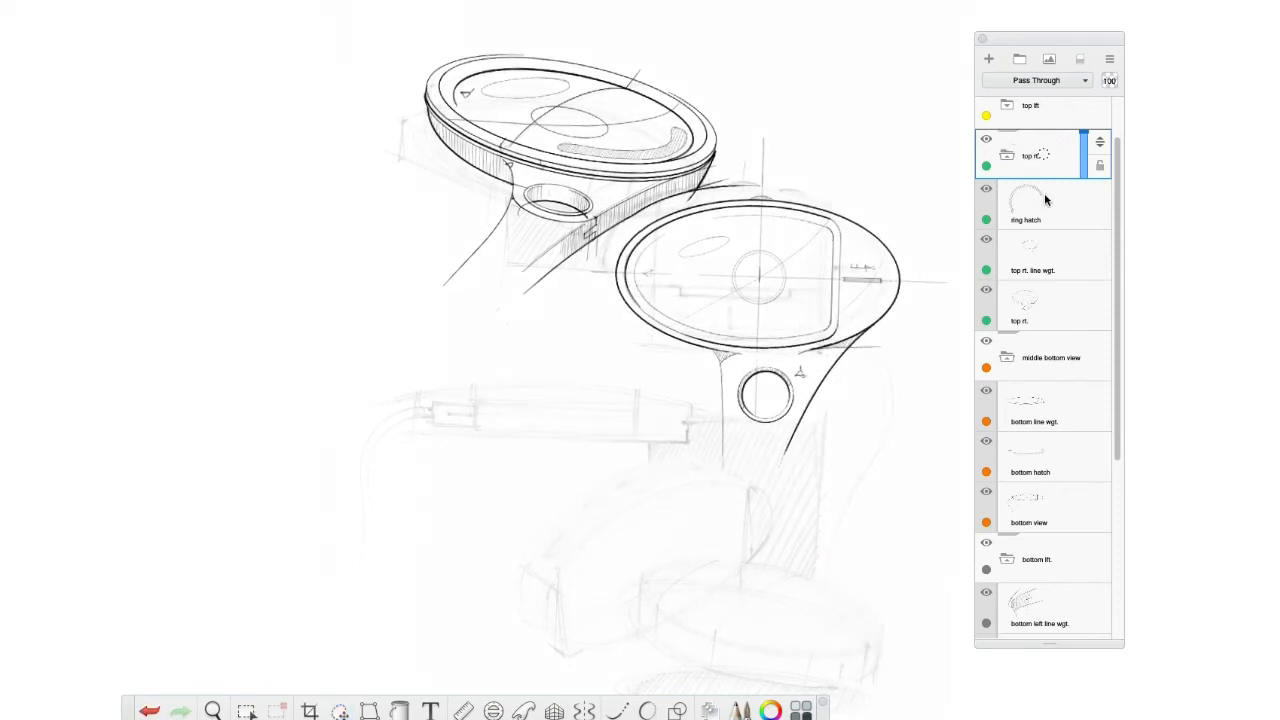
Try to move the "top rt. line wgt." layer on its own, and undo the shift.
{"action": "left_click", "coordinate": [1048, 265]}
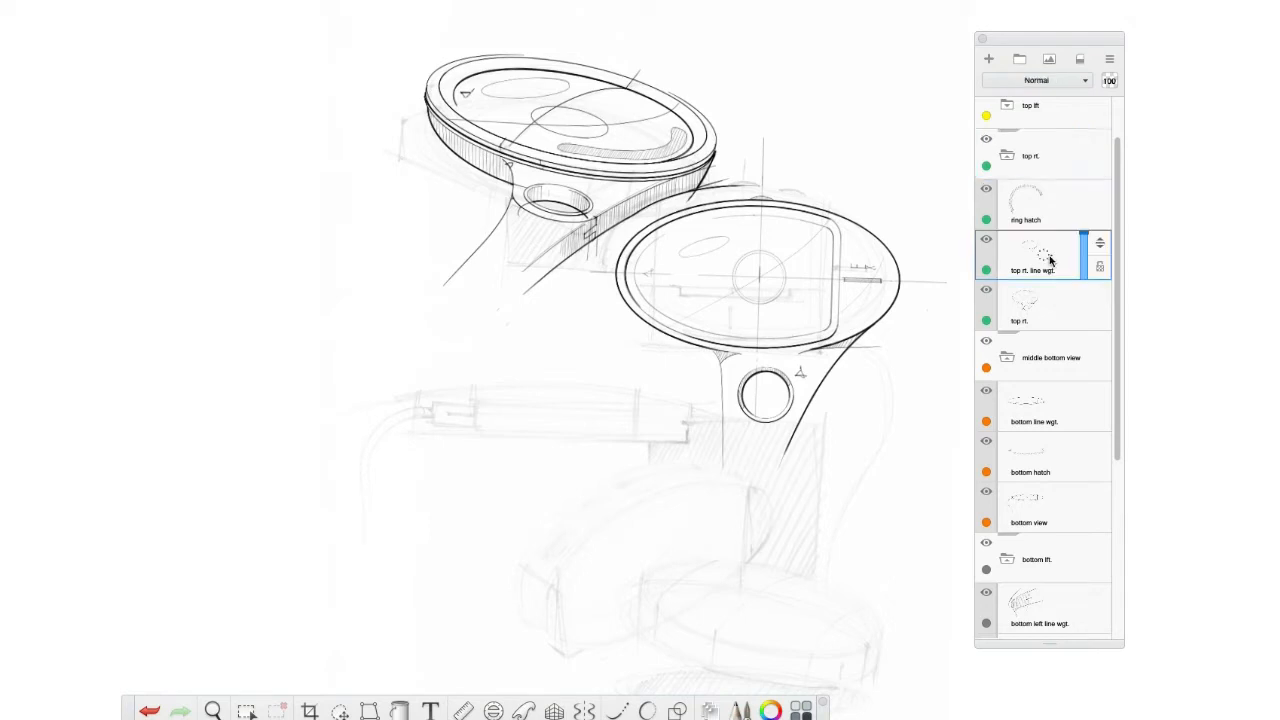
{"action": "left_click", "coordinate": [340, 711]}
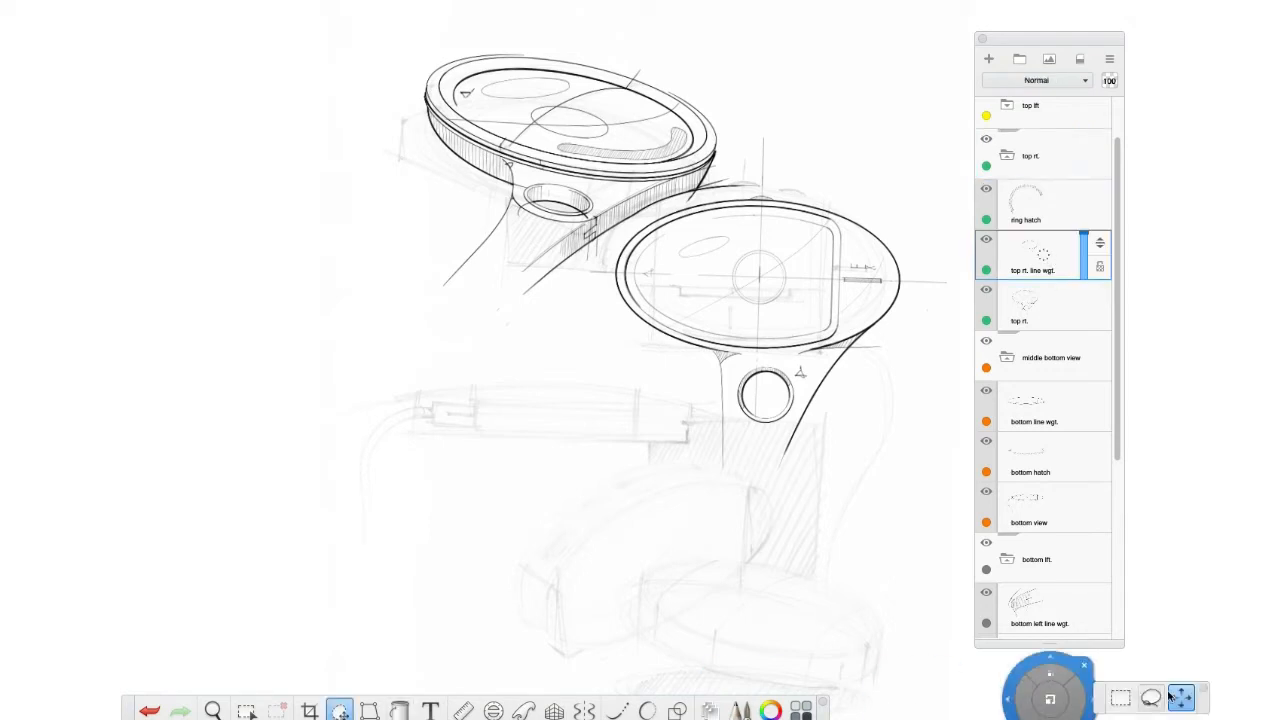
{"action": "left_click_drag", "start_coordinate": [829, 552], "coordinate": [871, 563]}
{"action": "key", "text": "ctrl+z"}
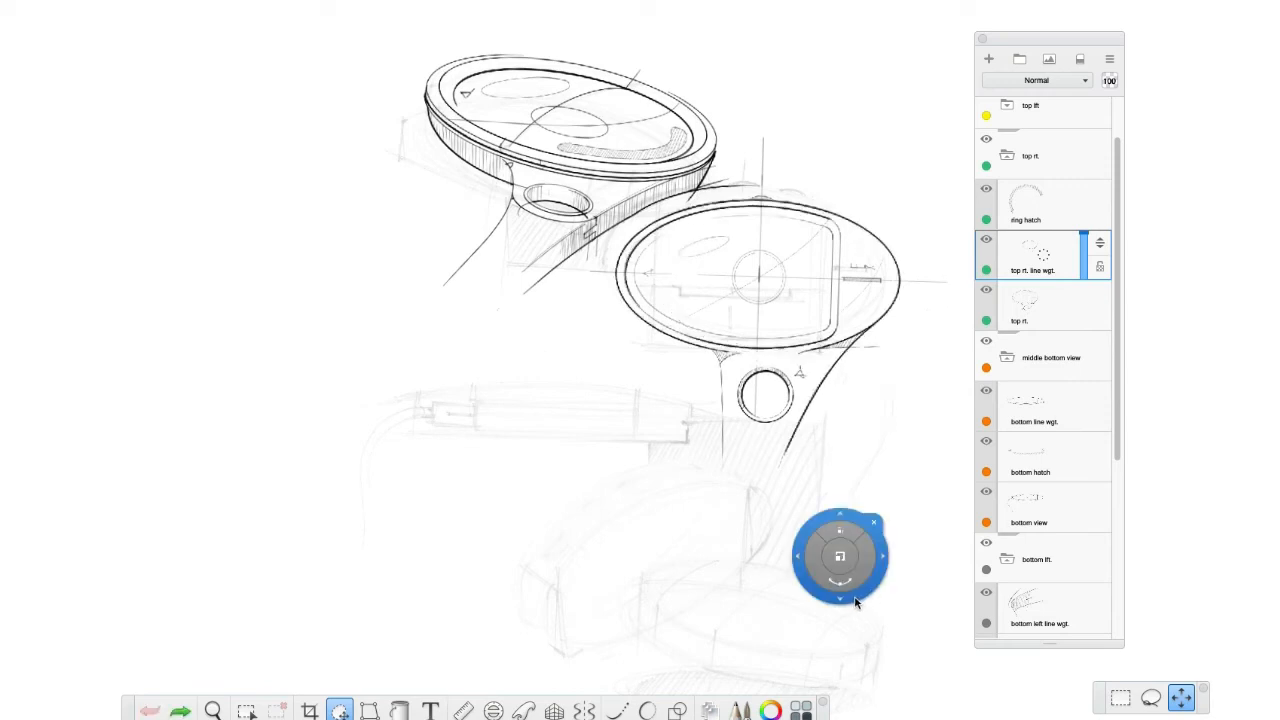
{"action": "left_click", "coordinate": [881, 519]}
Select the "top rt." layer group and clear the layer editor and toolbar off the canvas.
{"action": "left_click", "coordinate": [1052, 157]}
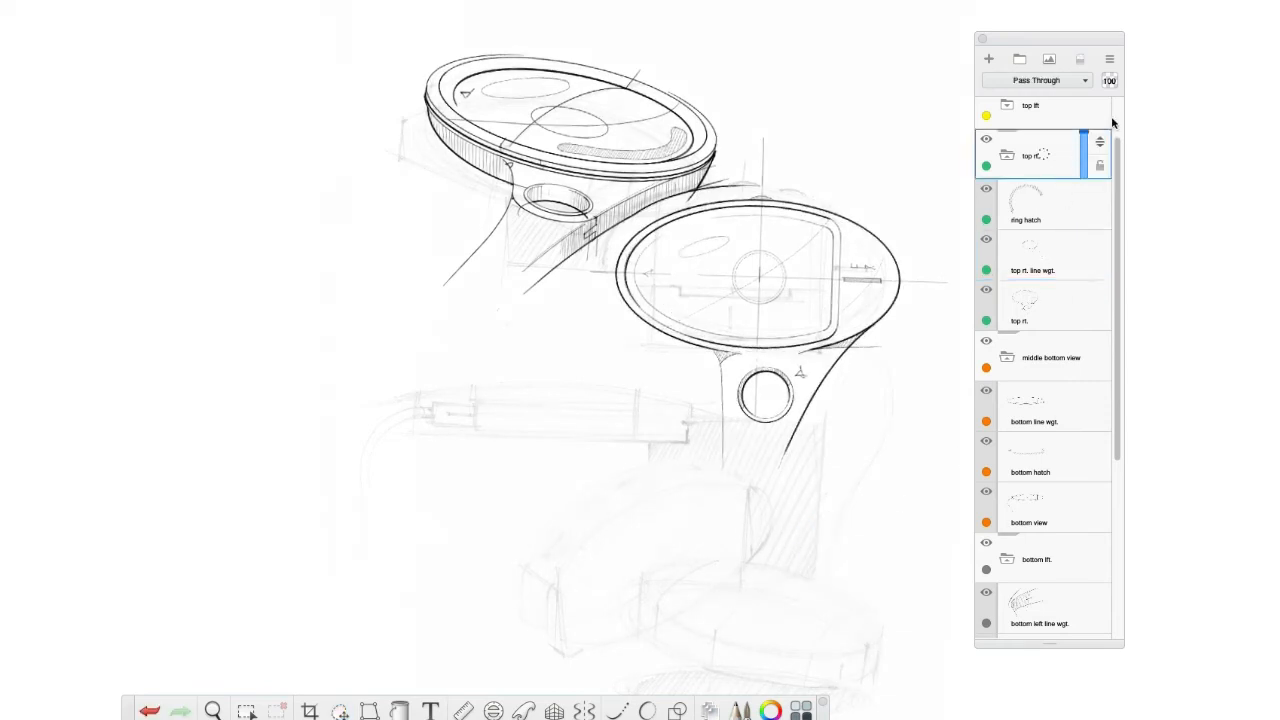
{"action": "left_click_drag", "start_coordinate": [1079, 40], "coordinate": [1279, 52]}
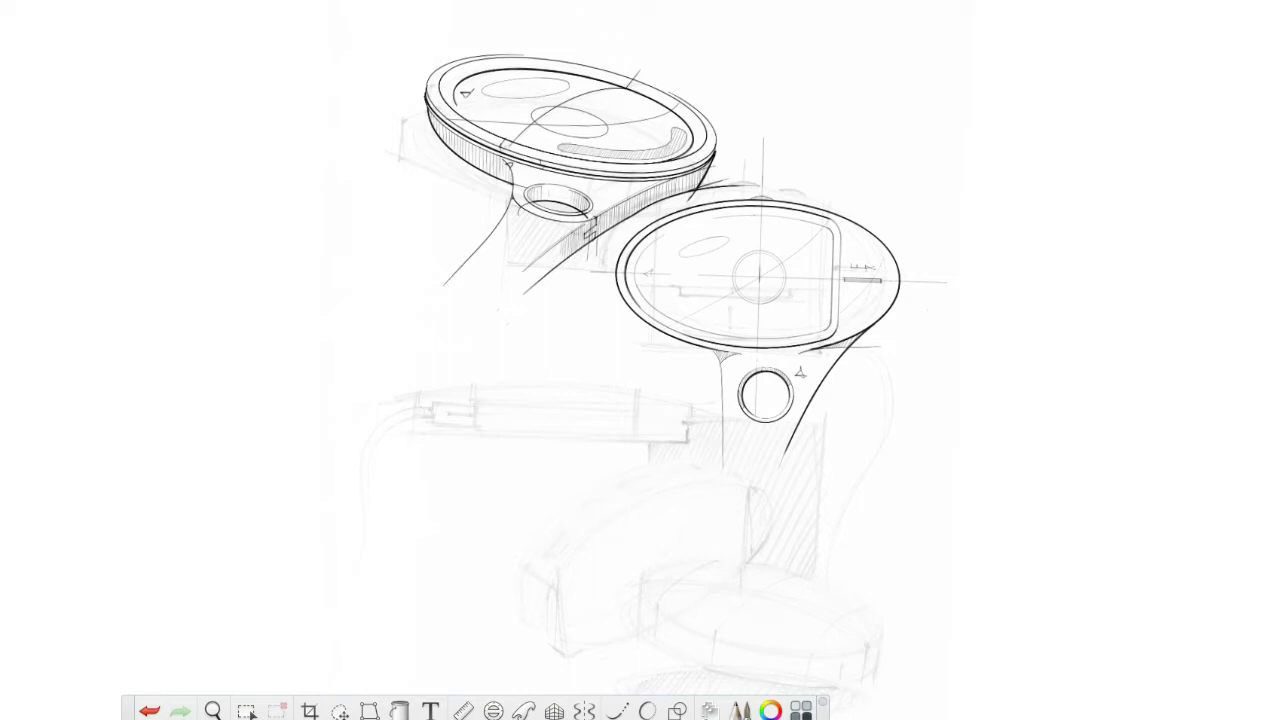
{"action": "left_click_drag", "start_coordinate": [128, 713], "coordinate": [132, 719]}
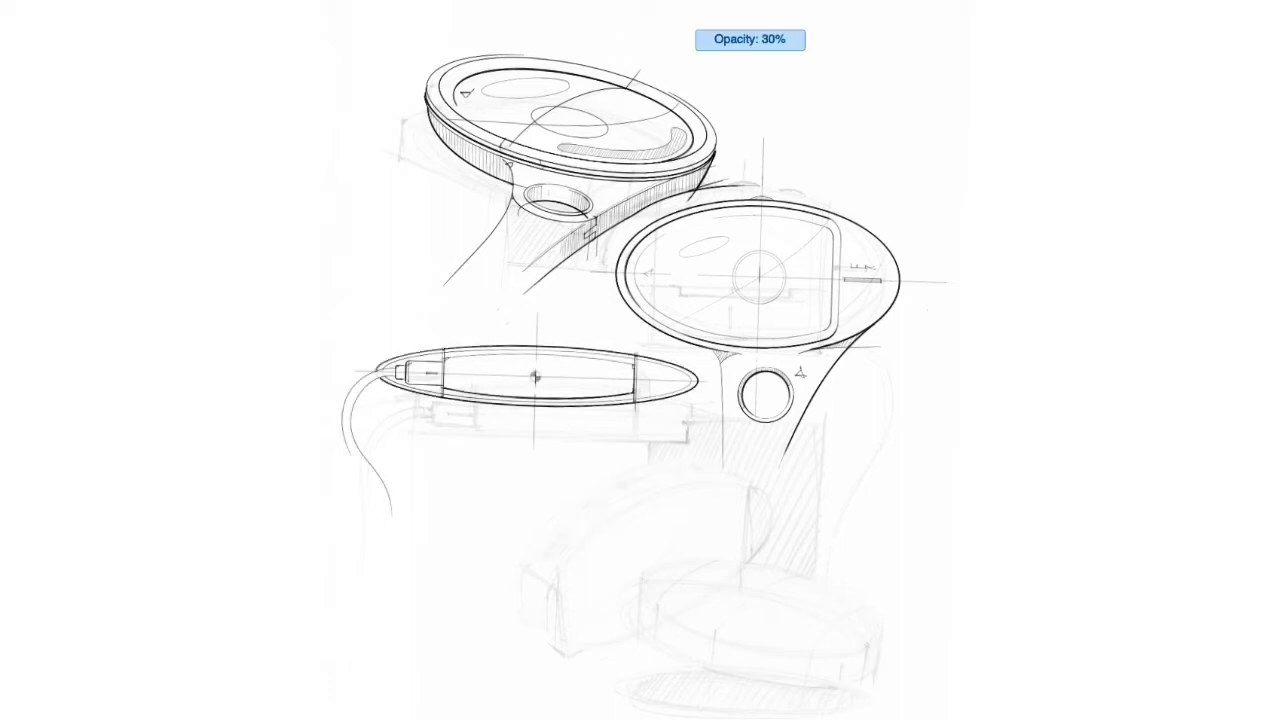
{"action": "scroll", "coordinate": [528, 378], "scroll_direction": "up", "scroll_amount": 3}
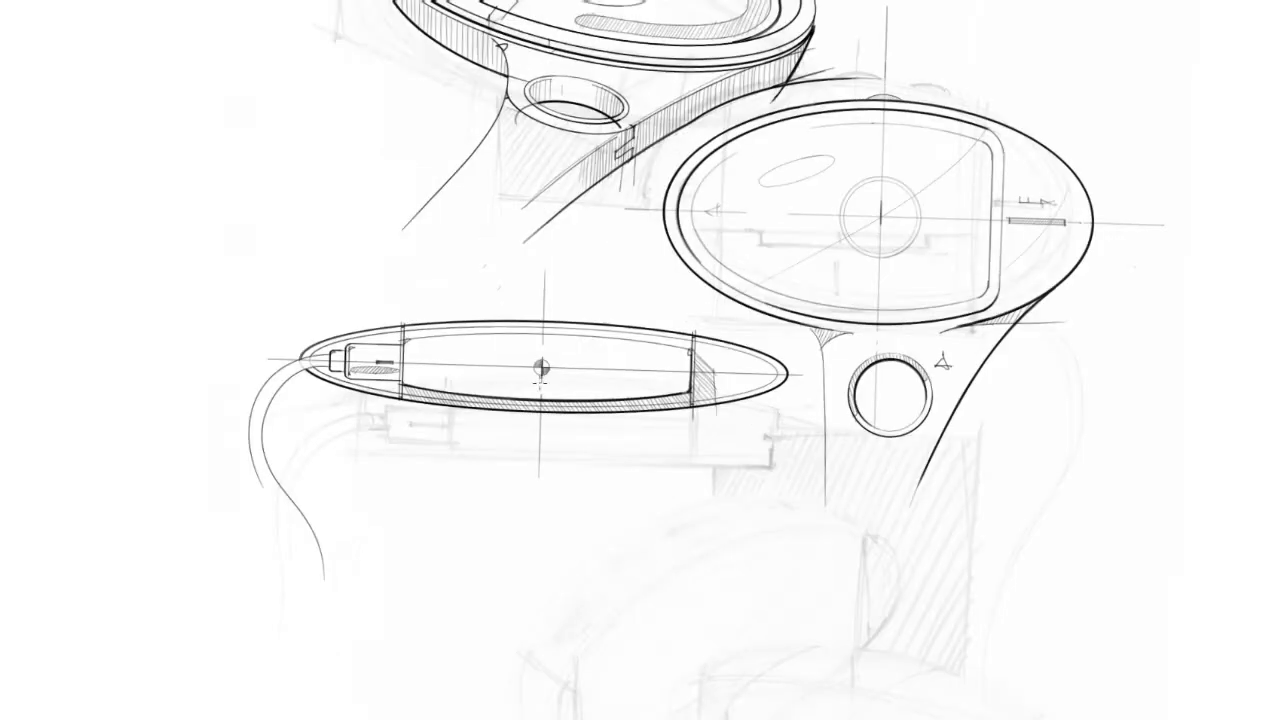
{"action": "scroll", "coordinate": [546, 395], "scroll_direction": "up", "scroll_amount": 3}
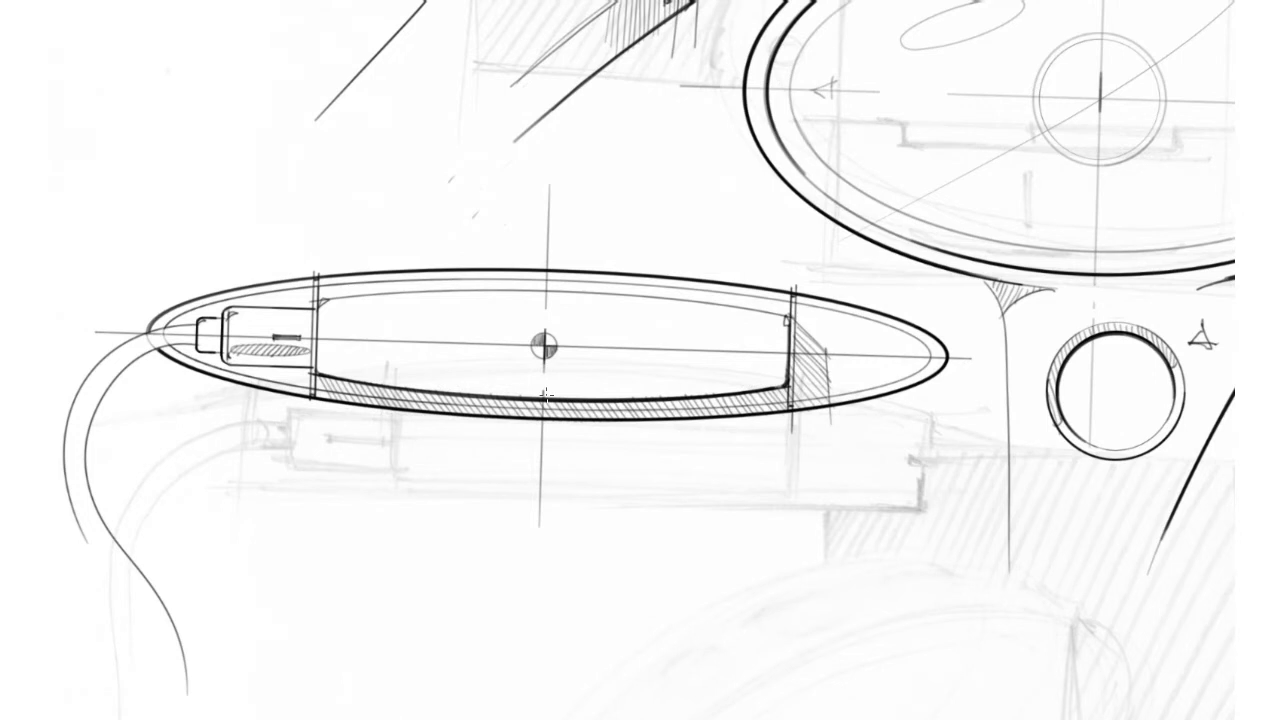
{"action": "scroll", "coordinate": [546, 395], "scroll_direction": "down", "scroll_amount": 10}
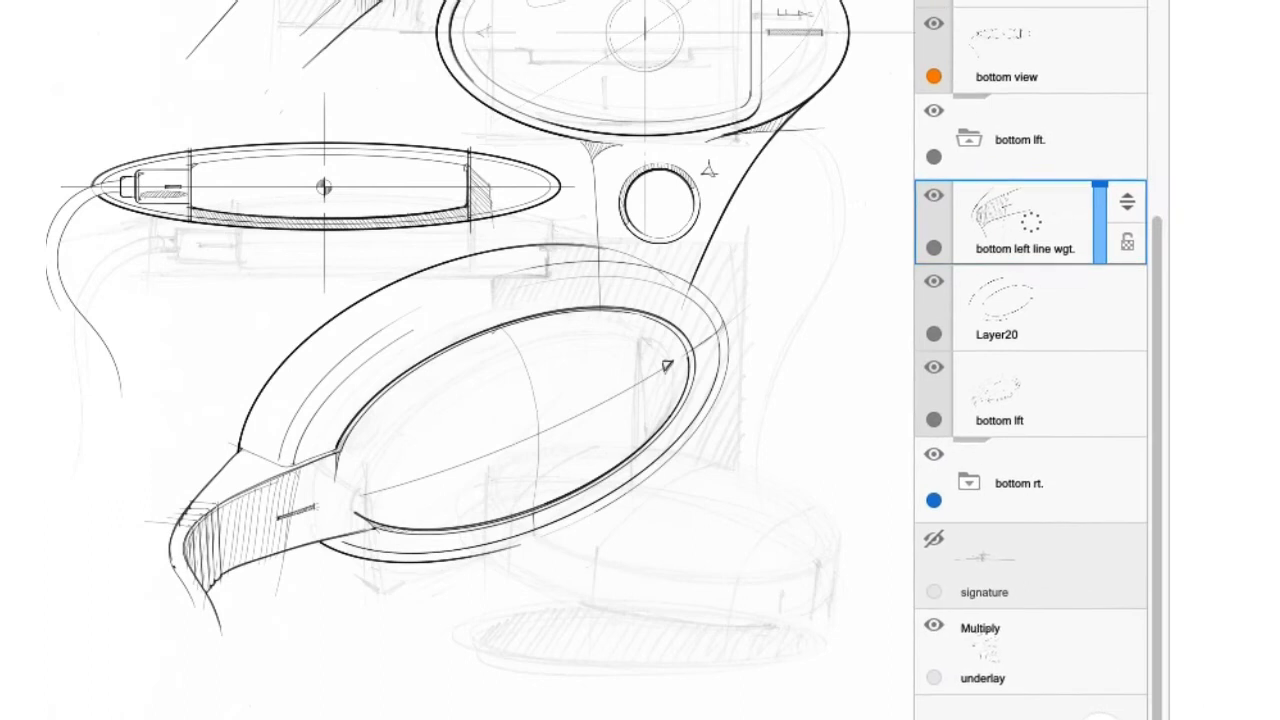
Raise the "bottom left line wgt.", "Layer20" and "bottom lft" layers to full opacity.
{"action": "mouse_move", "coordinate": [1094, 214]}
{"action": "left_mouse_down"}
{"action": "mouse_move", "coordinate": [1090, 278]}
{"action": "mouse_move", "coordinate": [1108, 177]}
{"action": "left_mouse_up"}
{"action": "left_click", "coordinate": [1094, 286]}
{"action": "mouse_move", "coordinate": [1094, 286]}
{"action": "left_mouse_down"}
{"action": "mouse_move", "coordinate": [1093, 352]}
{"action": "mouse_move", "coordinate": [1106, 277]}
{"action": "left_mouse_up"}
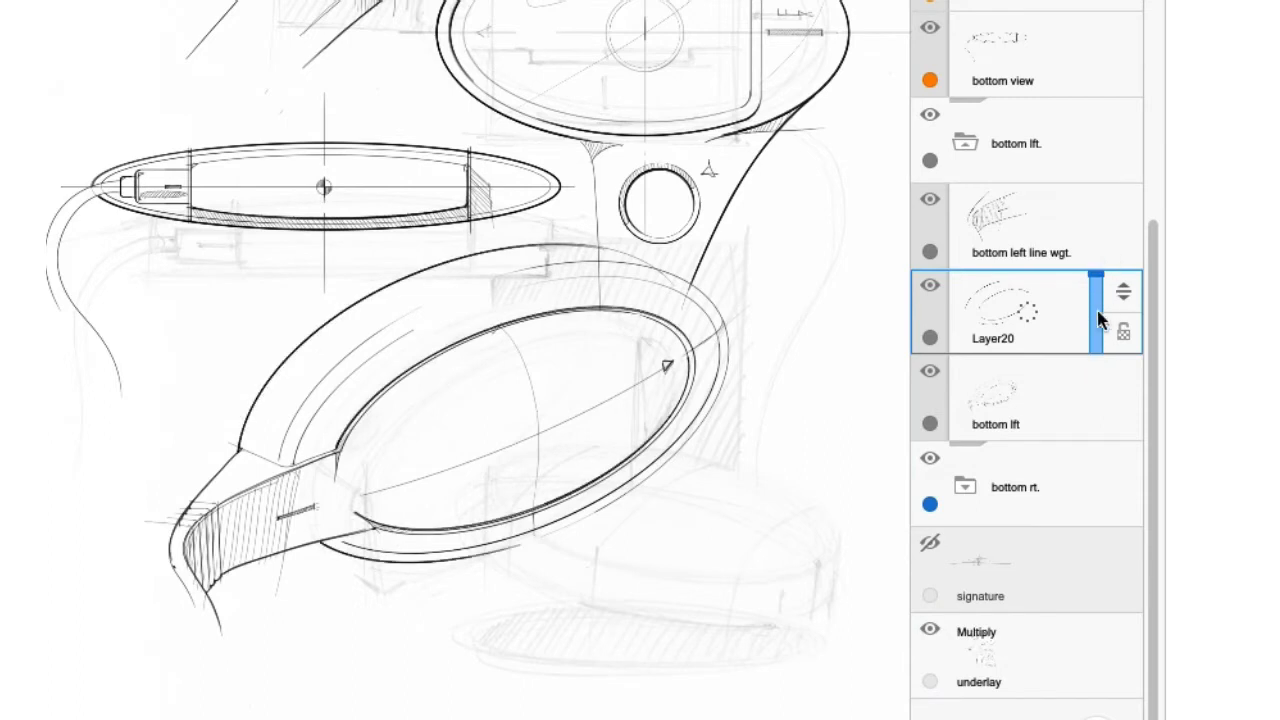
{"action": "left_click", "coordinate": [1066, 398]}
{"action": "left_click_drag", "start_coordinate": [1097, 380], "coordinate": [1100, 345]}
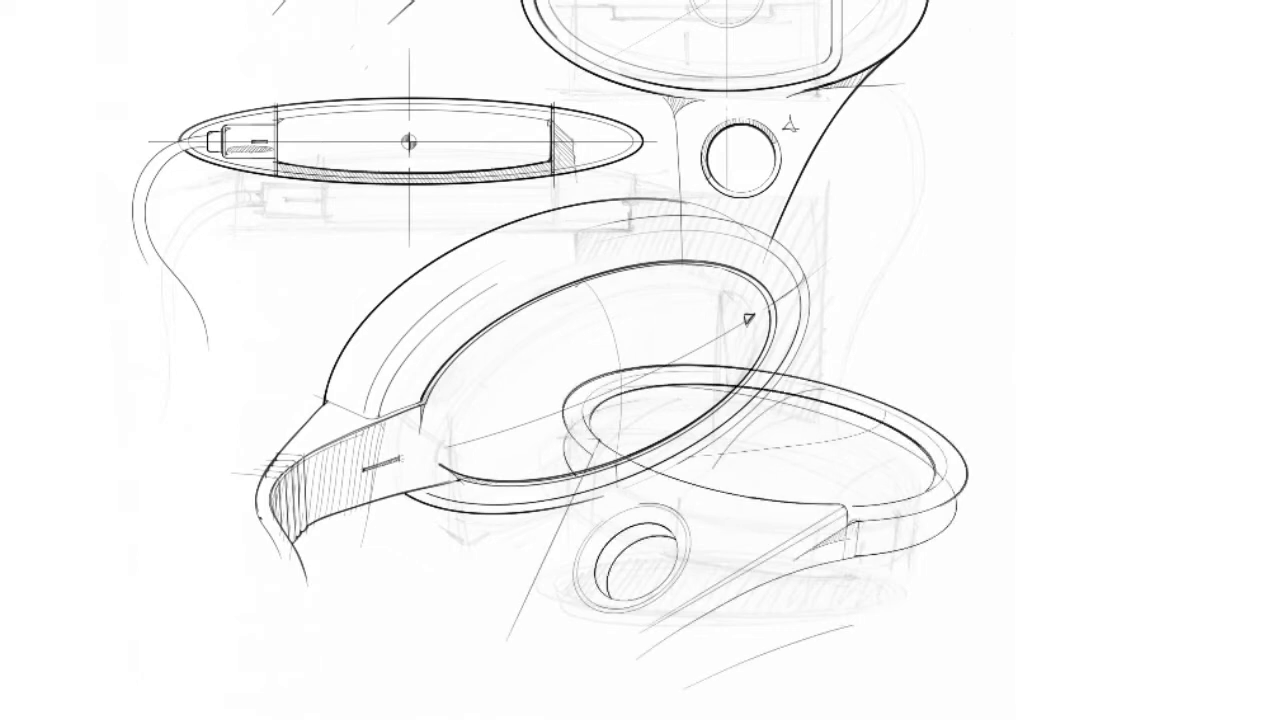
Reveal the line weight, hatching and ground shadow of the lower-right magnifier view.
{"action": "left_click_drag", "start_coordinate": [860, 555], "coordinate": [846, 627]}
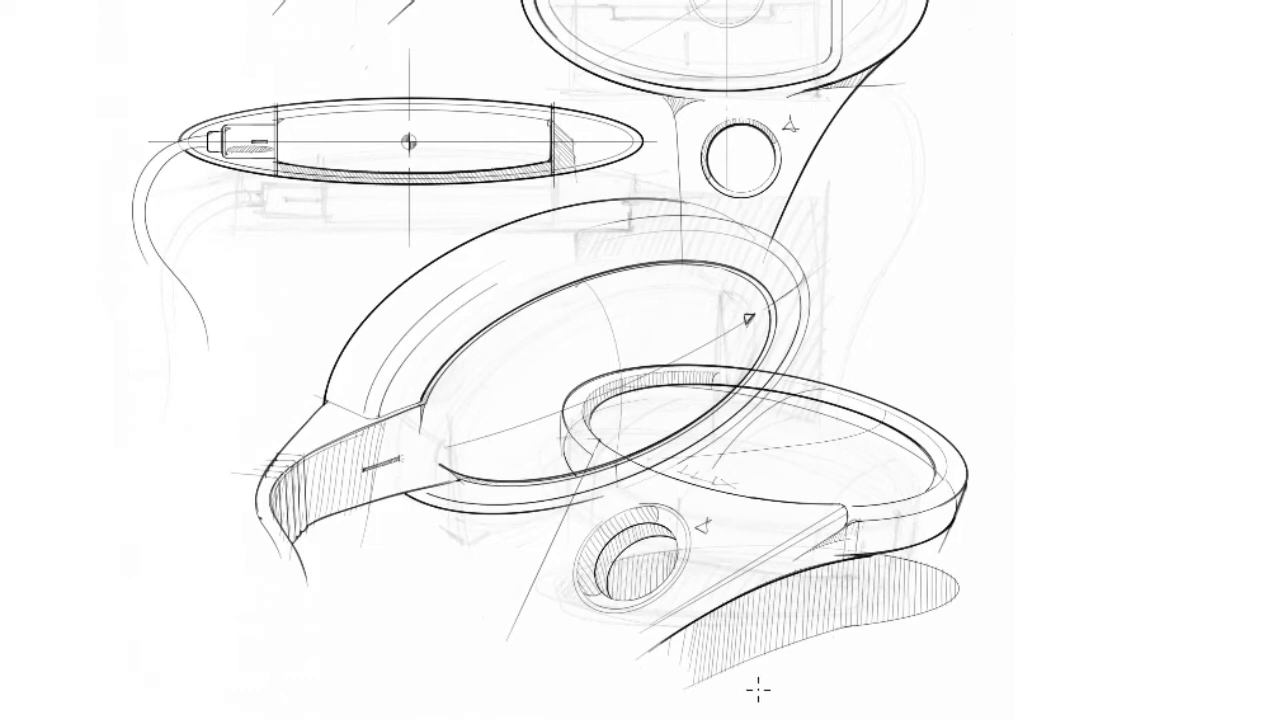
{"action": "scroll", "coordinate": [740, 703], "scroll_direction": "up", "scroll_amount": 5}
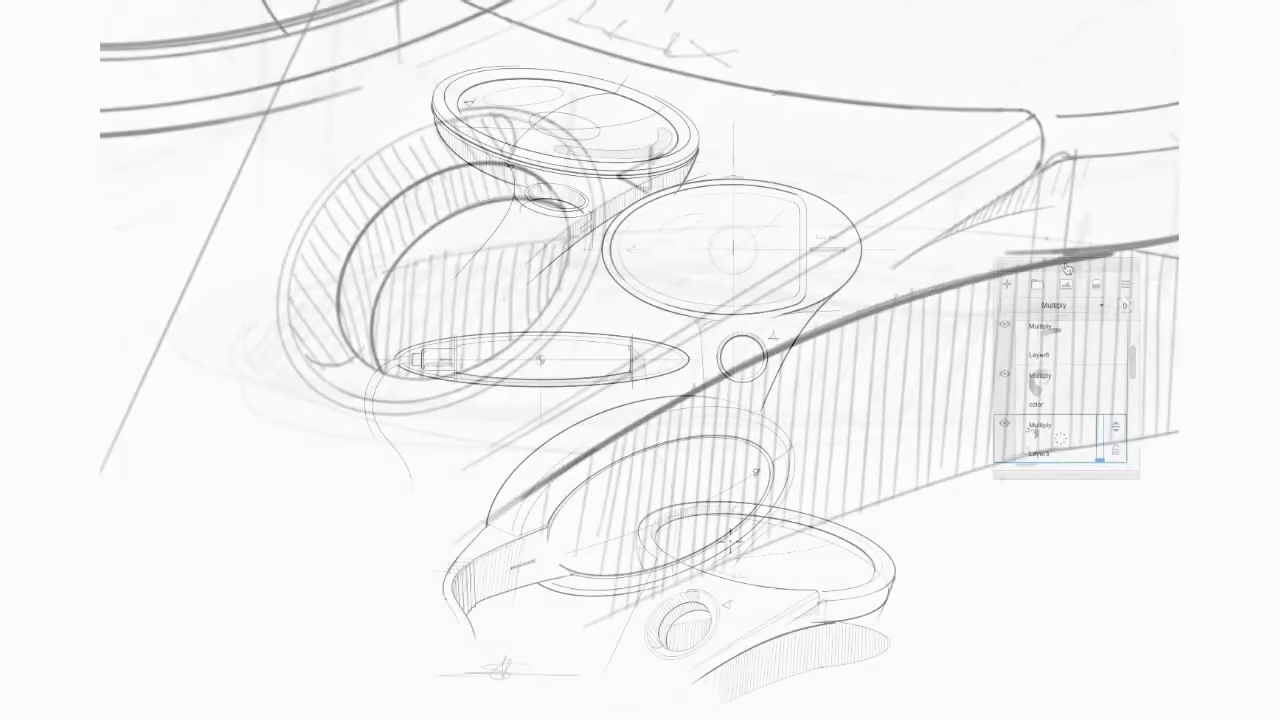
Collapse the "vignettes" layer group and reopen it to list its layers.
{"action": "left_click_drag", "start_coordinate": [977, 148], "coordinate": [993, 153]}
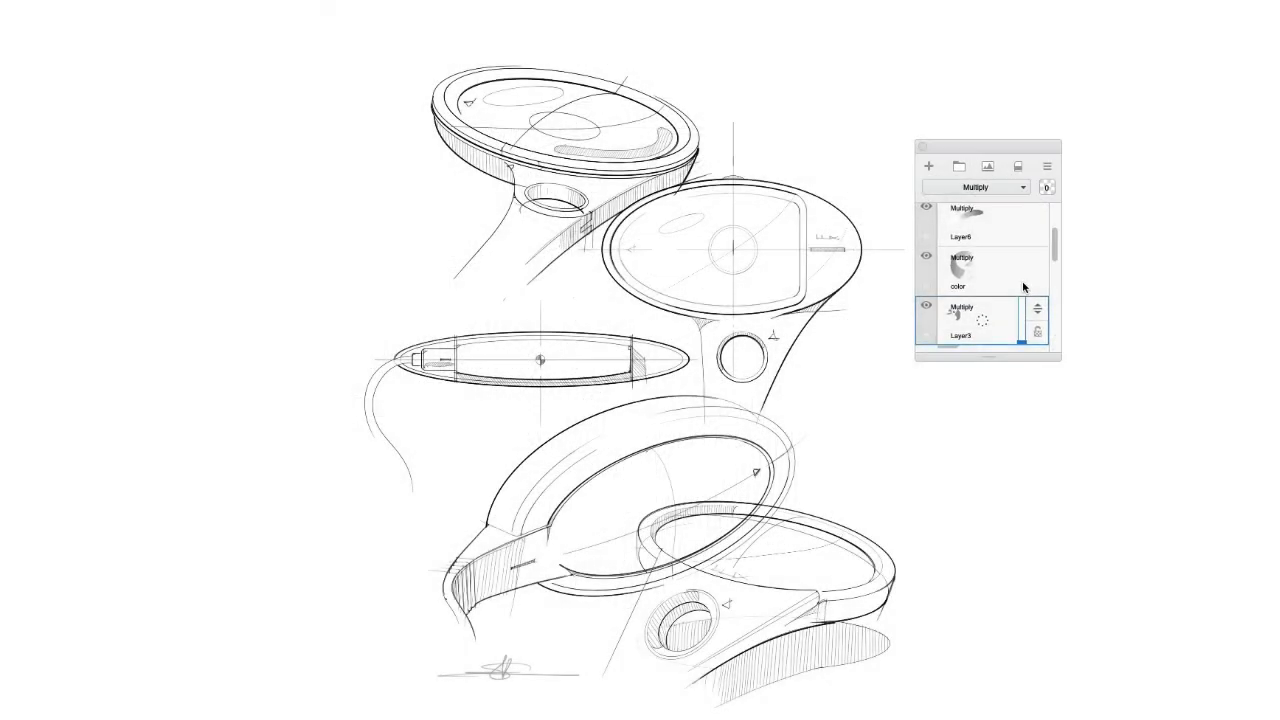
{"action": "scroll", "coordinate": [1022, 280], "scroll_direction": "up", "scroll_amount": 3}
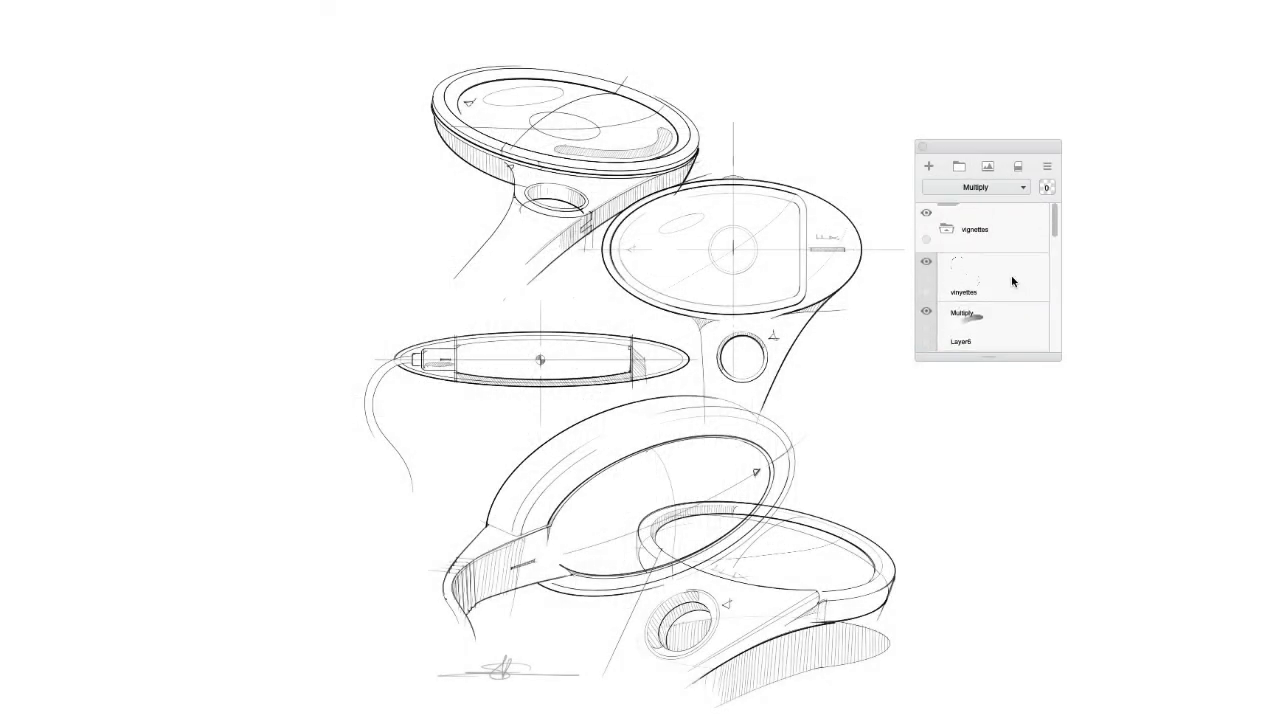
{"action": "left_click", "coordinate": [946, 233]}
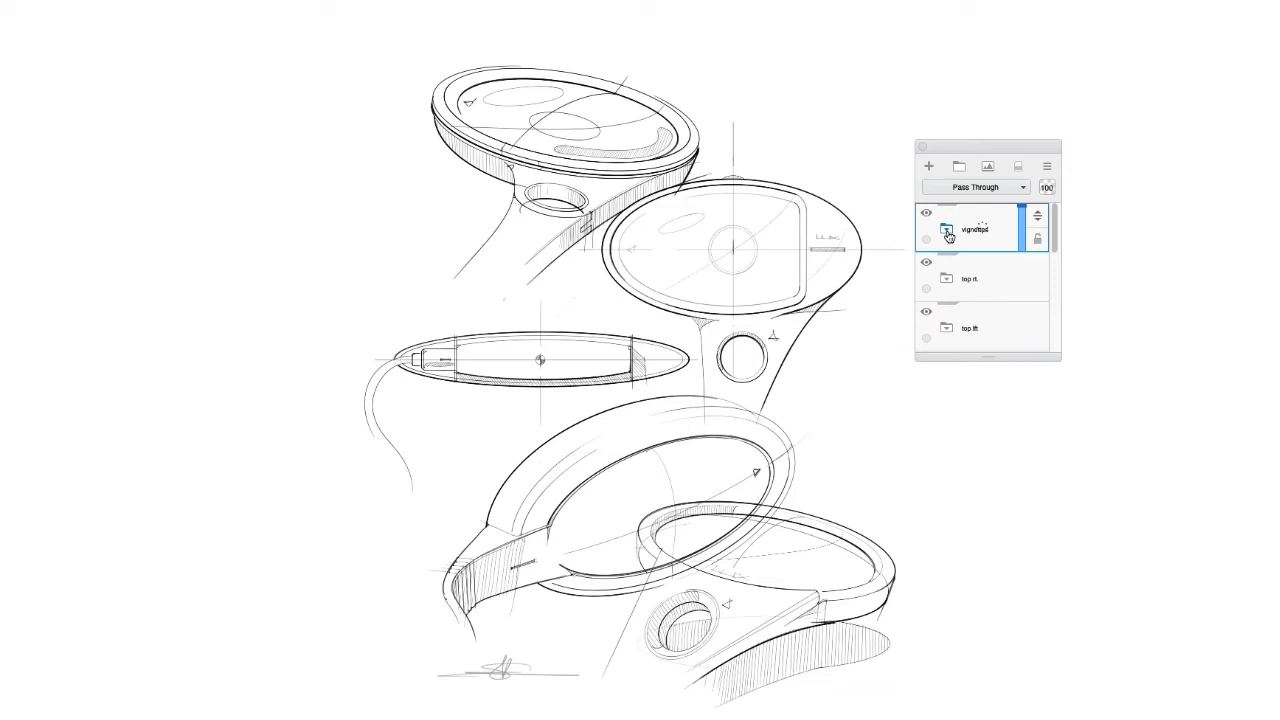
{"action": "left_click", "coordinate": [947, 234]}
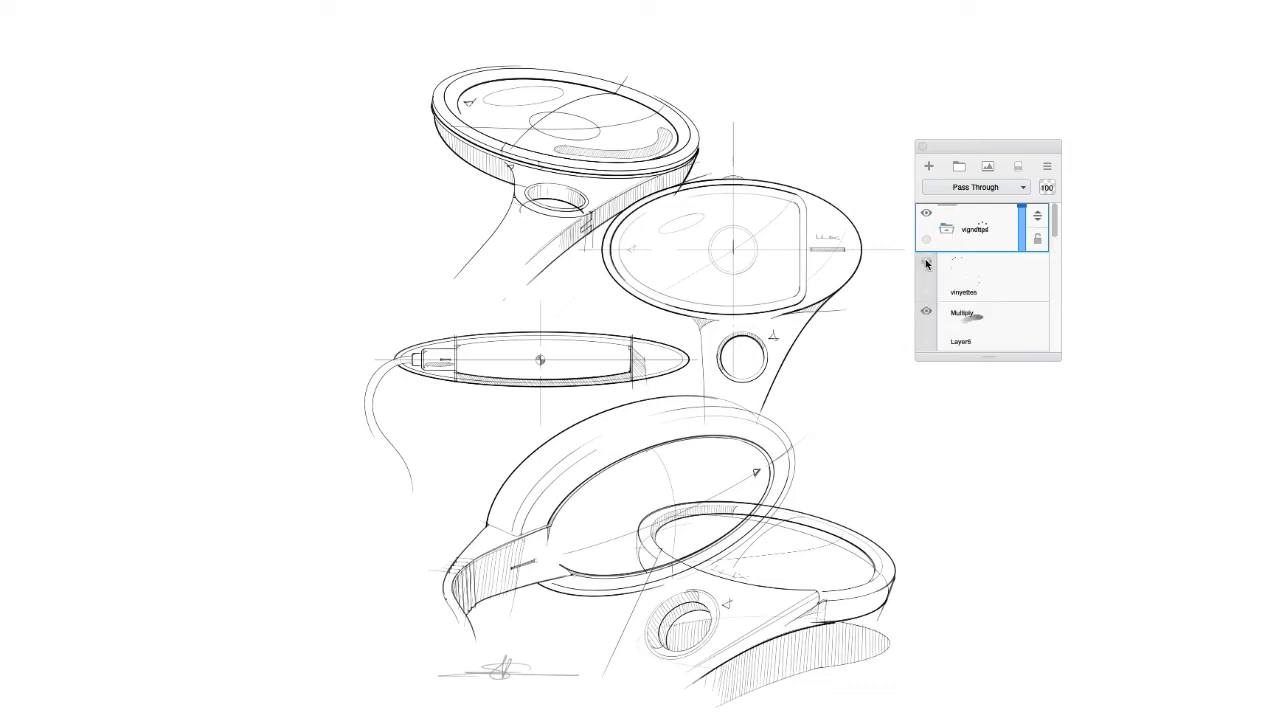
Move the layer editor clear of the sketch and raise the "vinyettes" layer's opacity to 100%.
{"action": "left_click_drag", "start_coordinate": [931, 148], "coordinate": [1017, 148]}
{"action": "left_click", "coordinate": [1109, 298]}
{"action": "left_click_drag", "start_coordinate": [1109, 298], "coordinate": [1109, 250]}
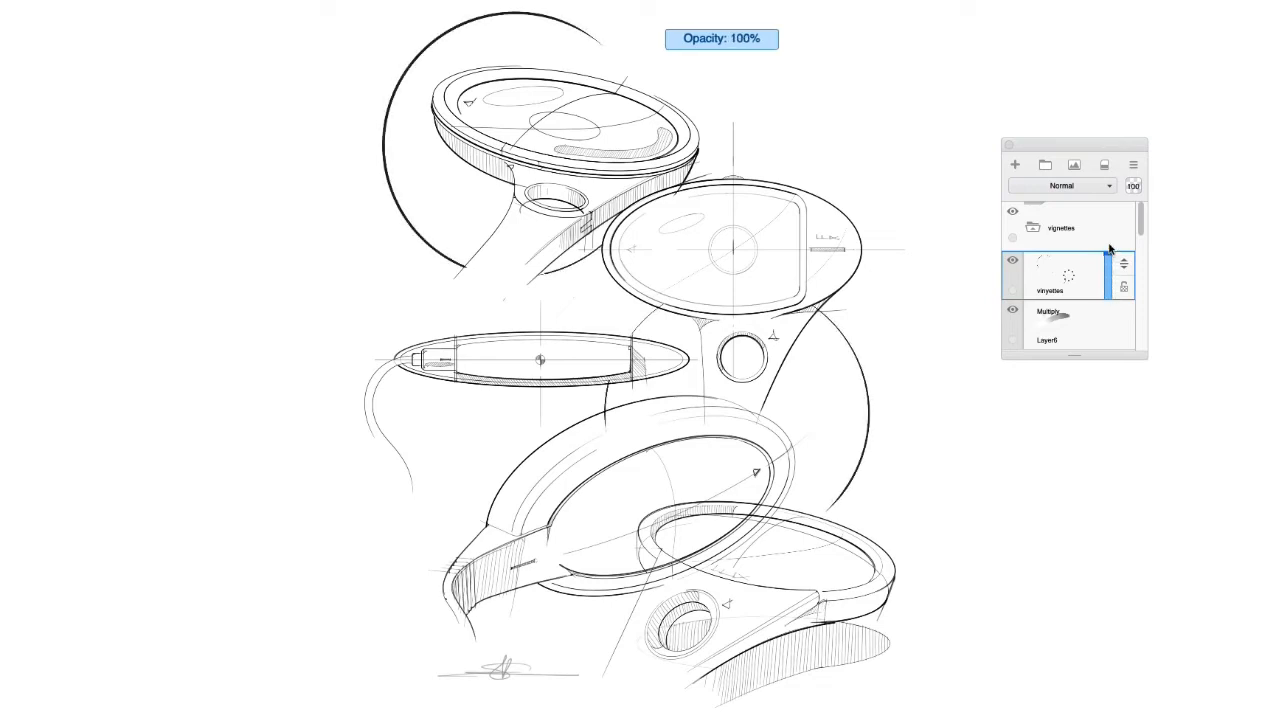
Raise the opacity of the Multiply shading layers in the vignettes group, setting "Layer6" to 58, and shift the layer editor aside.
{"action": "left_click", "coordinate": [1090, 329]}
{"action": "scroll", "coordinate": [1125, 276], "scroll_direction": "down", "scroll_amount": 4}
{"action": "left_click", "coordinate": [1087, 300]}
{"action": "left_click_drag", "start_coordinate": [1109, 319], "coordinate": [1112, 234]}
{"action": "scroll", "coordinate": [1124, 323], "scroll_direction": "up", "scroll_amount": 2}
{"action": "scroll", "coordinate": [1124, 323], "scroll_direction": "up", "scroll_amount": 2}
{"action": "left_click_drag", "start_coordinate": [1111, 331], "coordinate": [1112, 313]}
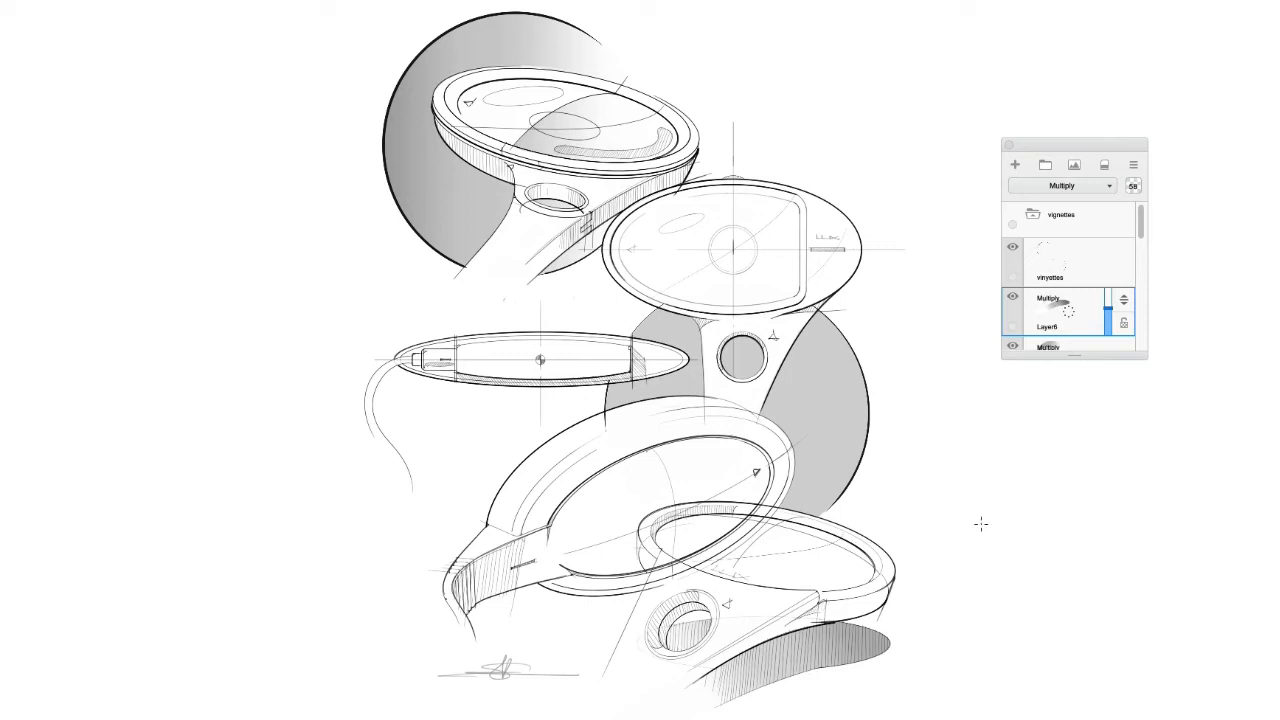
{"action": "scroll", "coordinate": [1062, 295], "scroll_direction": "down", "scroll_amount": 1}
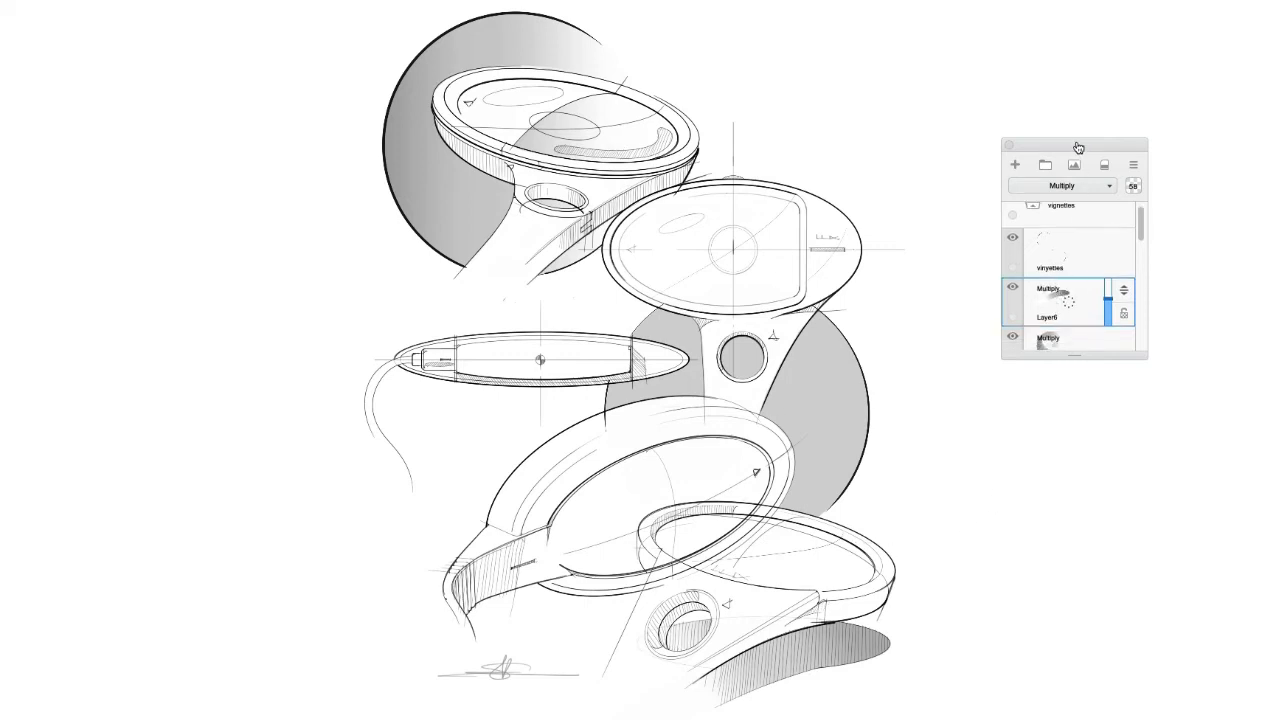
{"action": "left_click_drag", "start_coordinate": [1078, 148], "coordinate": [1110, 176]}
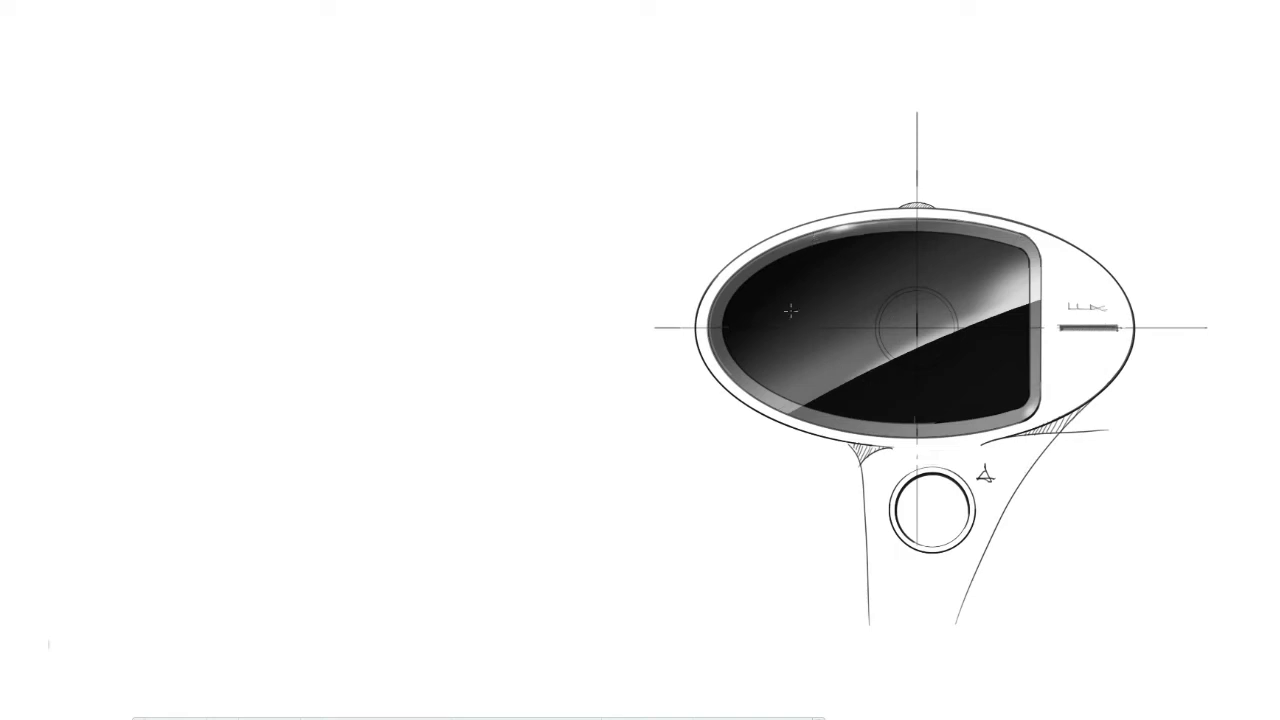
Restore the selection over the upper part of the black screen and airbrush a soft highlight along its diagonal edge.
{"action": "scroll", "coordinate": [736, 275], "scroll_direction": "up", "scroll_amount": 5}
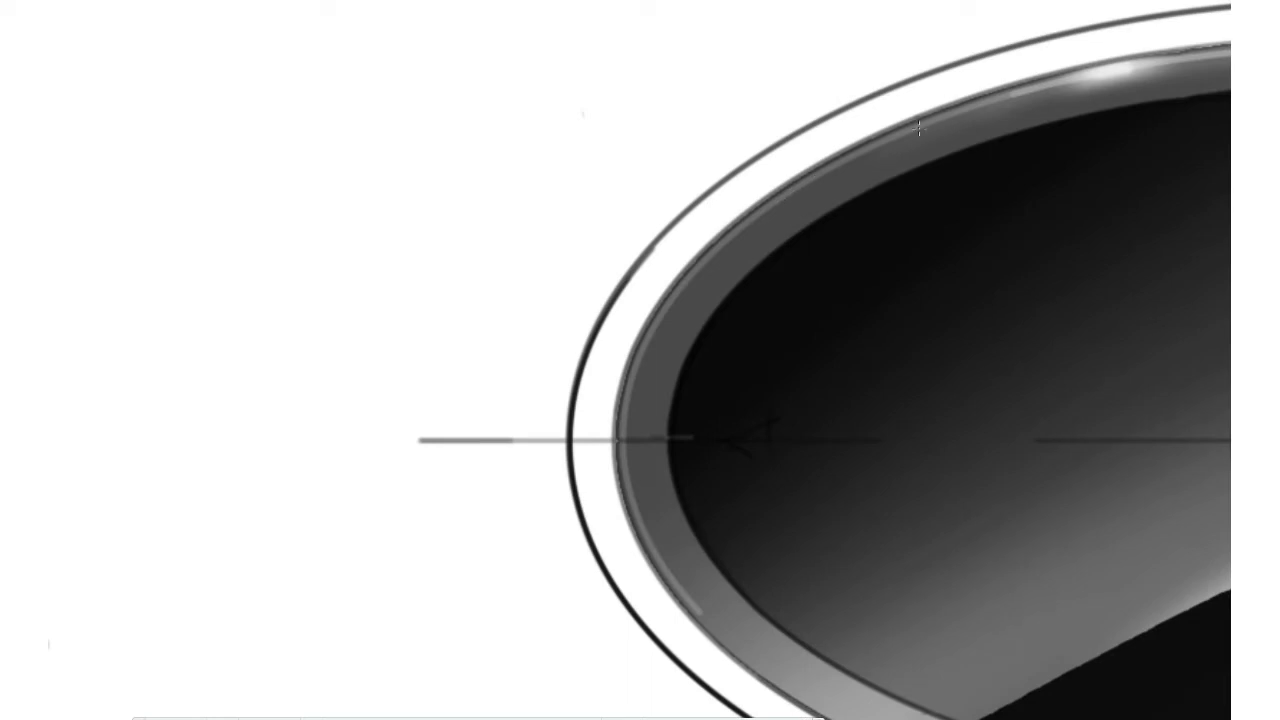
{"action": "scroll", "coordinate": [526, 450], "scroll_direction": "down", "scroll_amount": 5}
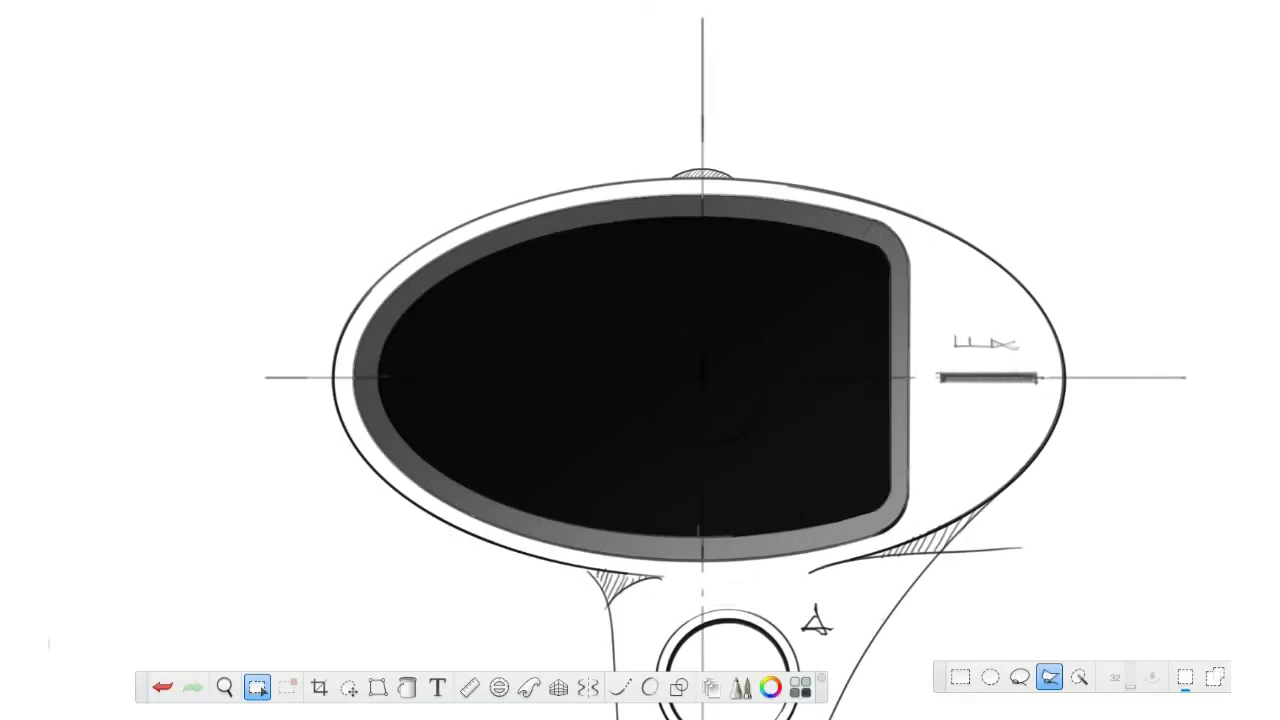
{"action": "key", "text": "ctrl+z"}
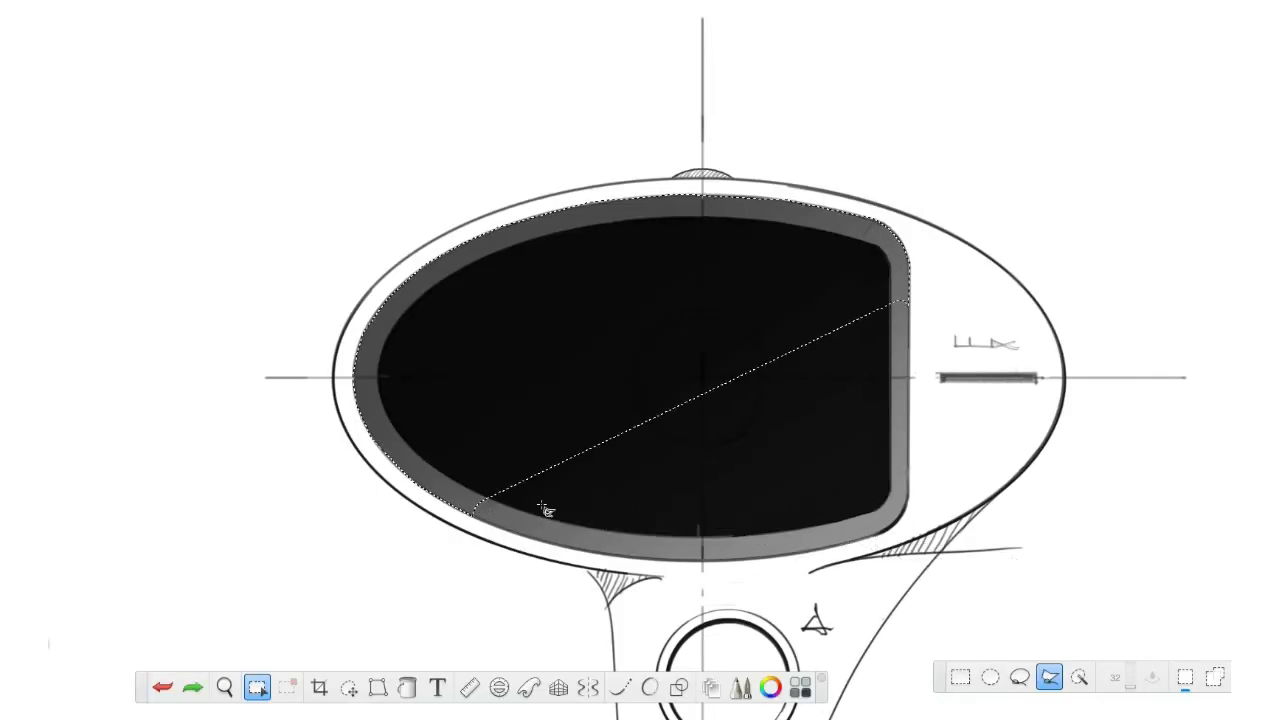
{"action": "key", "text": "b"}
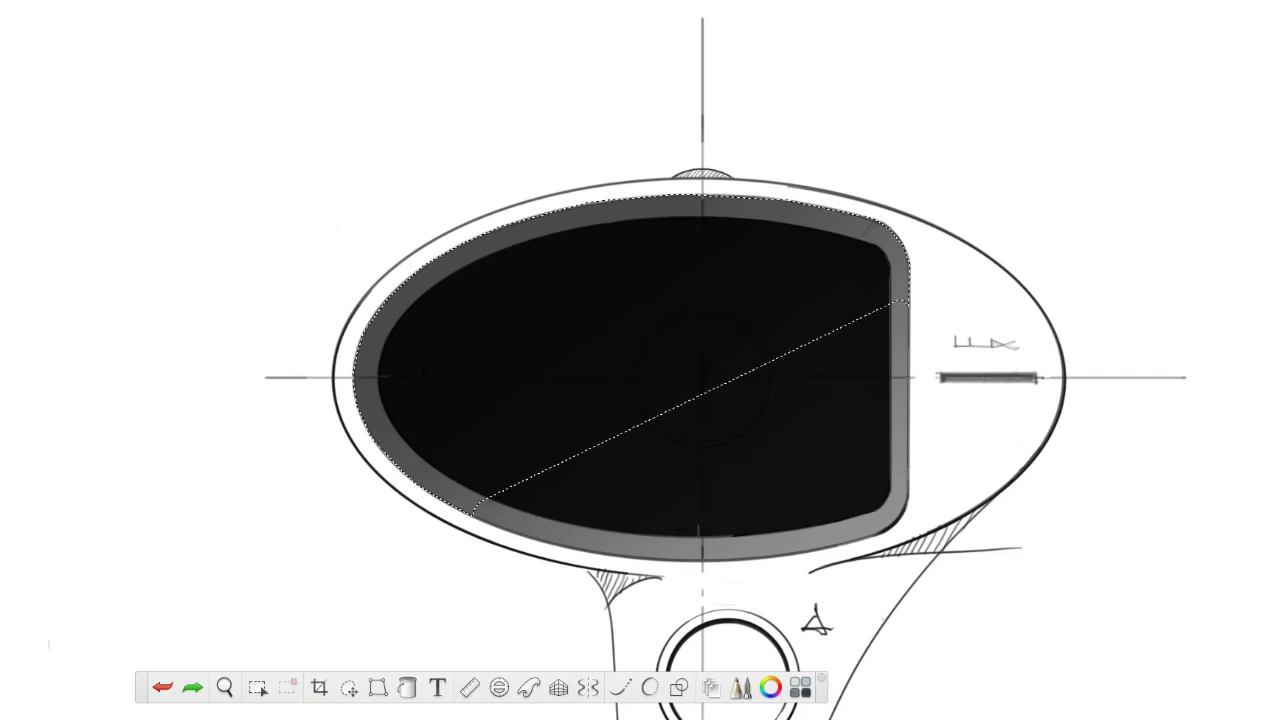
{"action": "left_click_drag", "start_coordinate": [749, 360], "coordinate": [752, 361]}
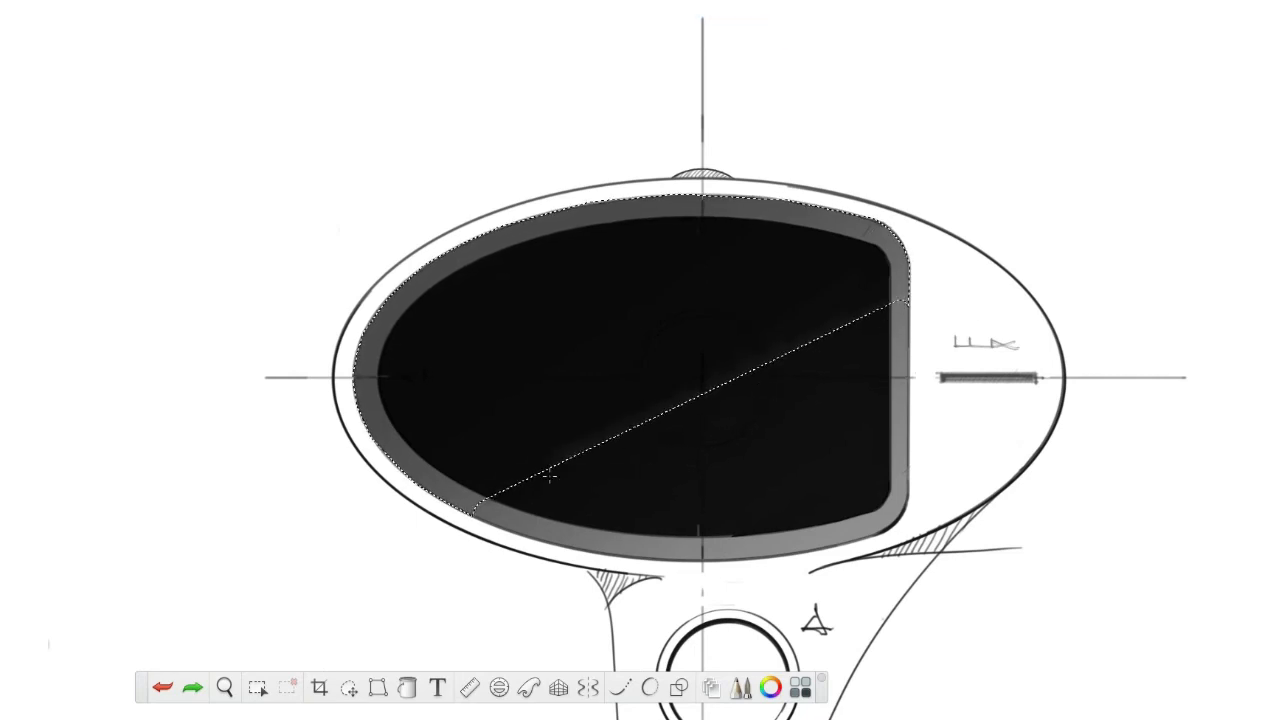
{"action": "left_click_drag", "start_coordinate": [549, 477], "coordinate": [726, 375]}
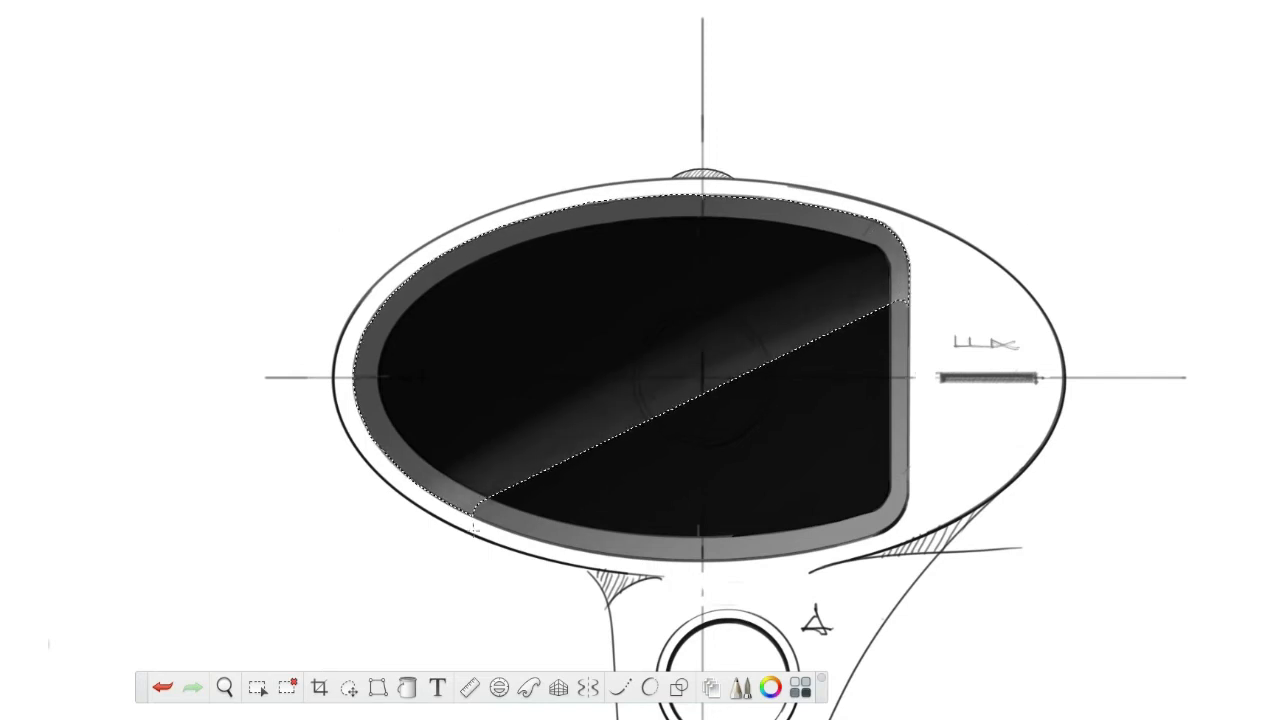
Enlarge the brush and airbrush a broader reflection above the diagonal edge of the selected screen area.
{"action": "key", "text": "bracketright"}
{"action": "key", "text": "bracketright"}
{"action": "key", "text": "bracketright"}
{"action": "key", "text": "bracketright"}
{"action": "key", "text": "bracketright"}
{"action": "key", "text": "bracketright"}
{"action": "key", "text": "bracketright"}
{"action": "key", "text": "bracketright"}
{"action": "key", "text": "bracketright"}
{"action": "key", "text": "bracketright"}
{"action": "key", "text": "bracketright"}
{"action": "key", "text": "bracketright"}
{"action": "key", "text": "bracketright"}
{"action": "key", "text": "bracketright"}
{"action": "key", "text": "bracketleft"}
{"action": "left_click_drag", "start_coordinate": [954, 251], "coordinate": [333, 618]}
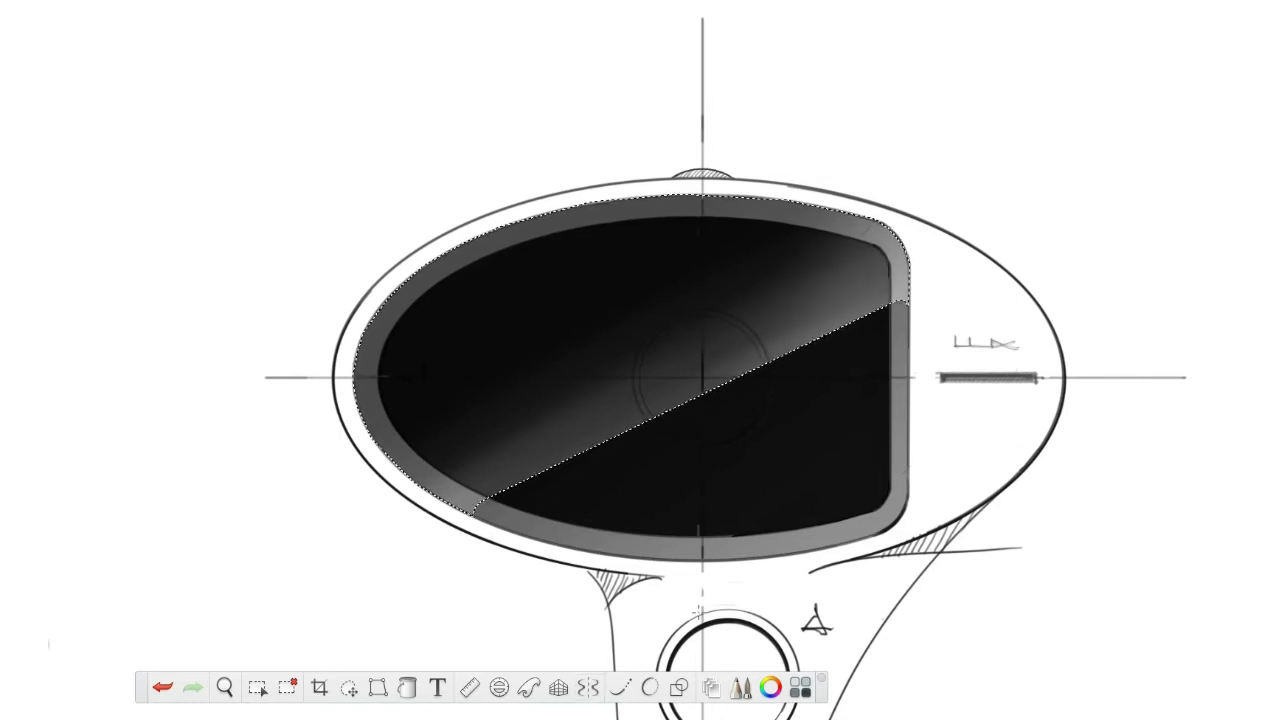
Reduce the brush size, brighten the reflection close to the diagonal edge, and deselect the area.
{"action": "key", "text": "bracketleft"}
{"action": "key", "text": "bracketleft"}
{"action": "key", "text": "bracketleft"}
{"action": "key", "text": "bracketleft"}
{"action": "key", "text": "bracketleft"}
{"action": "key", "text": "bracketleft"}
{"action": "key", "text": "bracketleft"}
{"action": "key", "text": "bracketleft"}
{"action": "key", "text": "bracketleft"}
{"action": "key", "text": "bracketleft"}
{"action": "key", "text": "bracketleft"}
{"action": "key", "text": "bracketleft"}
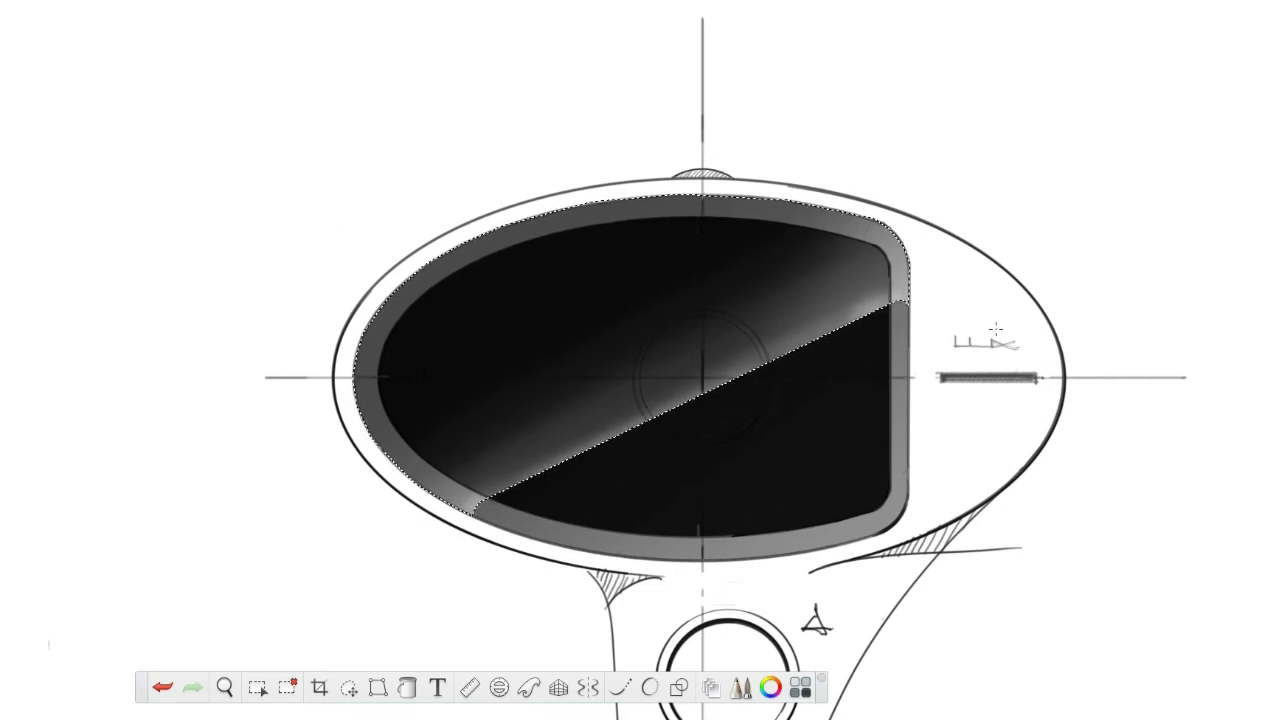
{"action": "key", "text": "ctrl+d"}
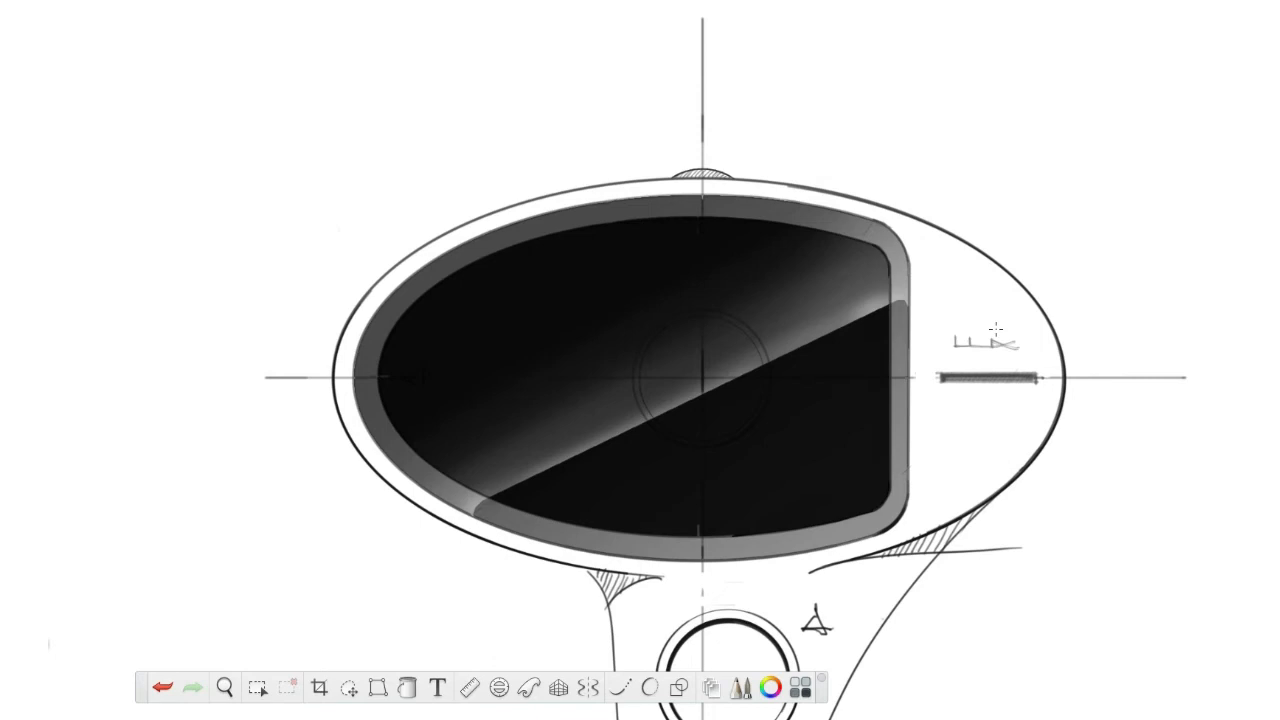
Undo the deselection and the broad reflection strokes, and repaint a narrow highlight along the diagonal selection edge.
{"action": "key", "text": "ctrl+z"}
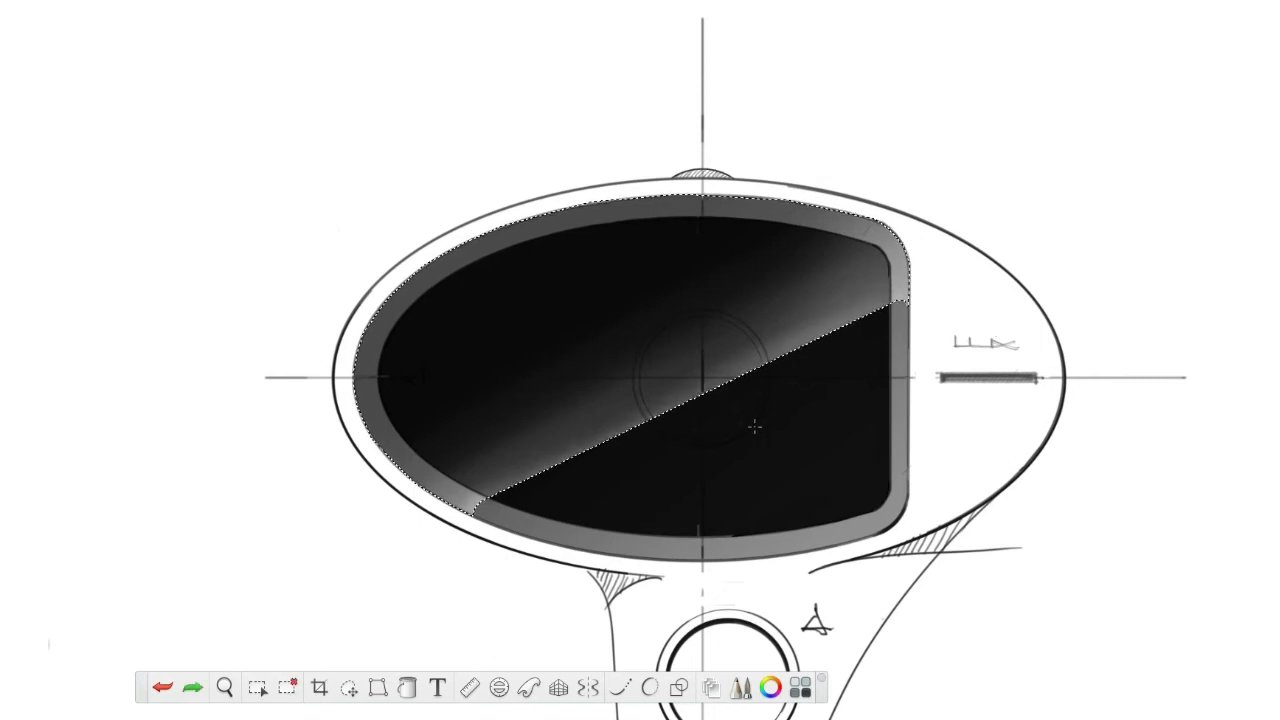
{"action": "key", "text": "ctrl+z"}
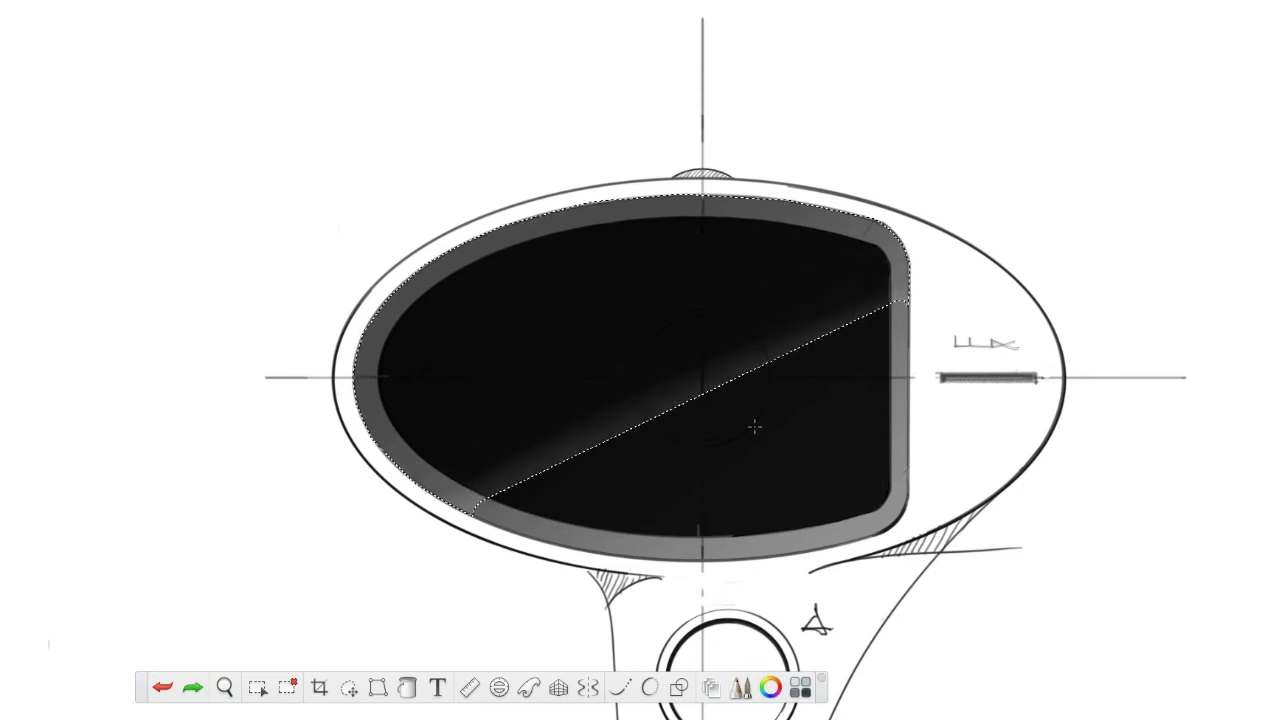
{"action": "key", "text": "ctrl+y"}
{"action": "left_click_drag", "start_coordinate": [625, 440], "coordinate": [866, 326]}
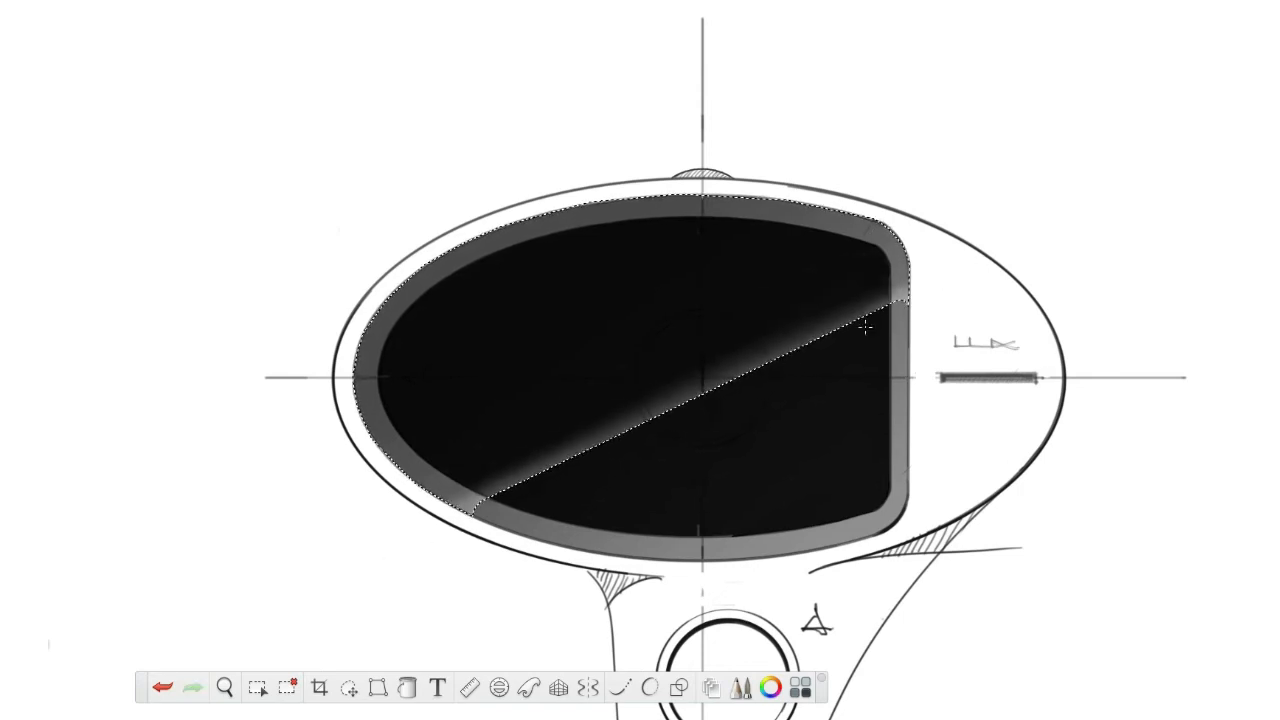
Enlarge the brush to size 70 and airbrush a broad, soft reflection above the diagonal edge inside the selected screen area.
{"action": "key", "text": "bracketleft"}
{"action": "key", "text": "bracketright"}
{"action": "key", "text": "bracketright"}
{"action": "key", "text": "bracketright"}
{"action": "key", "text": "bracketright"}
{"action": "key", "text": "bracketright"}
{"action": "key", "text": "bracketright"}
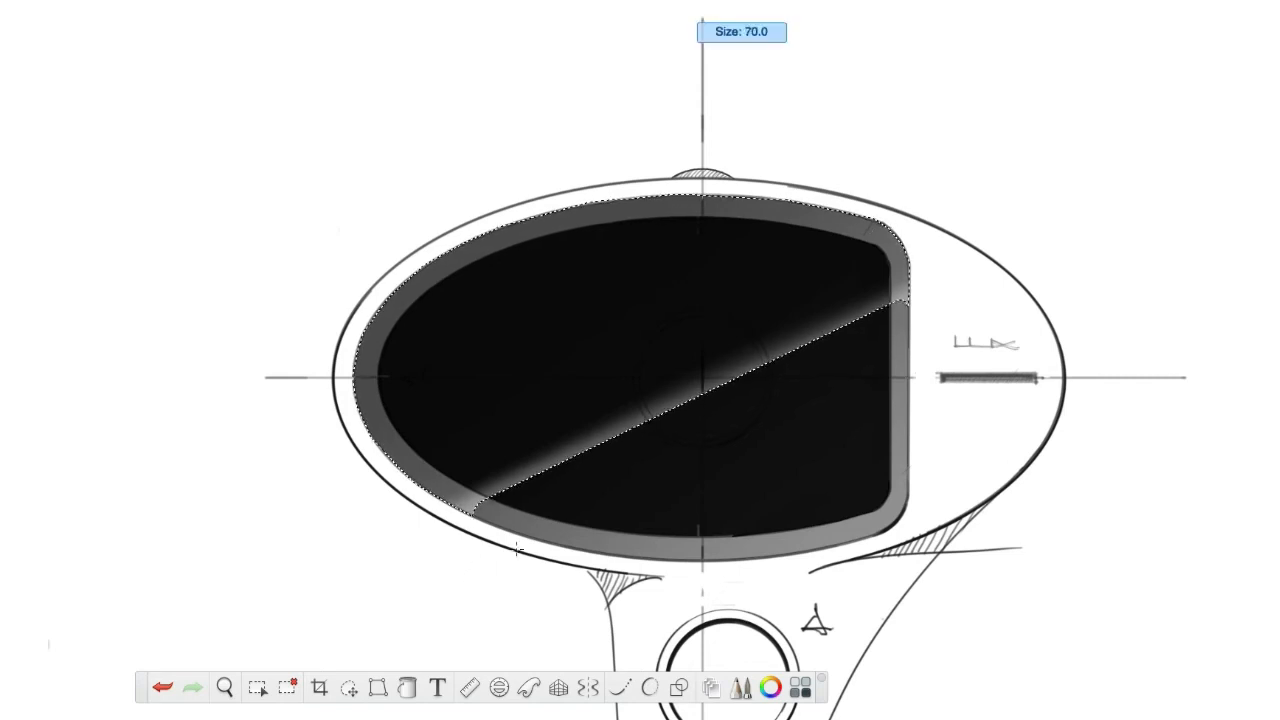
{"action": "mouse_move", "coordinate": [895, 325]}
{"action": "left_mouse_down"}
{"action": "mouse_move", "coordinate": [1010, 247]}
{"action": "mouse_move", "coordinate": [355, 564]}
{"action": "mouse_move", "coordinate": [1028, 237]}
{"action": "left_mouse_up"}
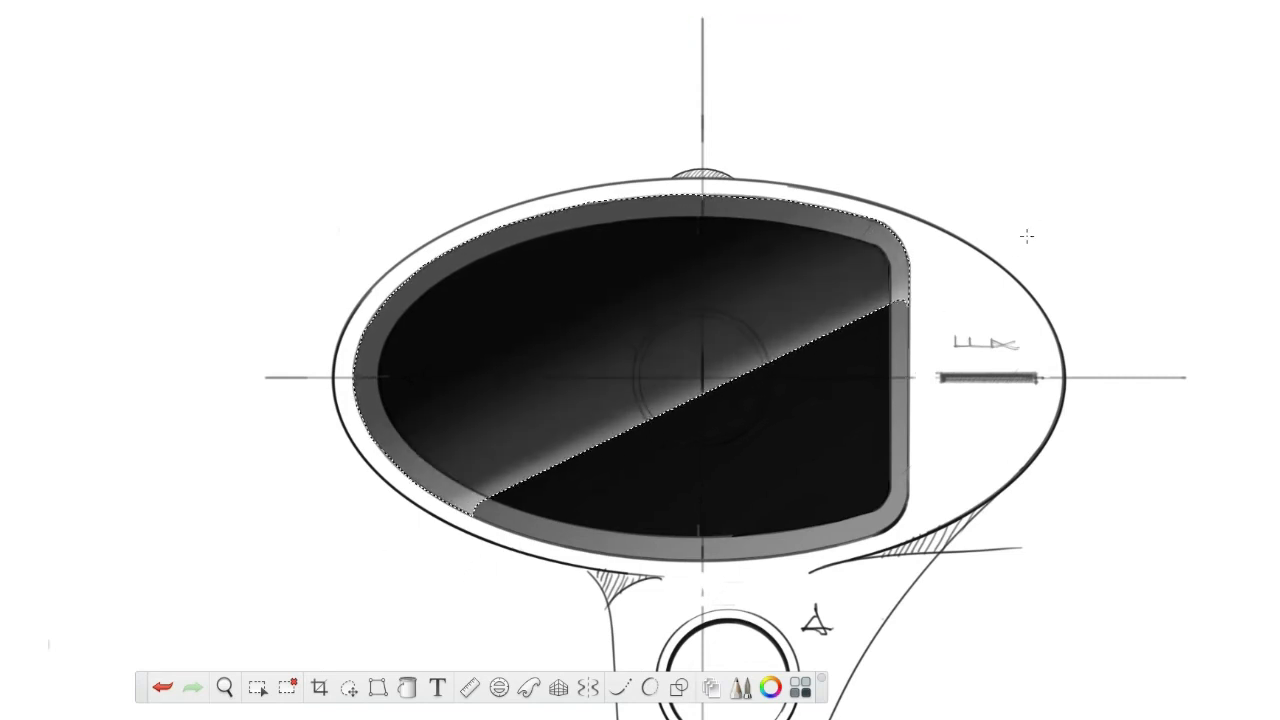
Reduce the brush size, brighten the reflection close to the diagonal selection edge, and deselect the area.
{"action": "key", "text": "bracketleft"}
{"action": "key", "text": "bracketleft"}
{"action": "key", "text": "bracketleft"}
{"action": "key", "text": "bracketleft"}
{"action": "mouse_move", "coordinate": [886, 303]}
{"action": "left_mouse_down"}
{"action": "mouse_move", "coordinate": [923, 280]}
{"action": "mouse_move", "coordinate": [848, 334]}
{"action": "mouse_move", "coordinate": [362, 567]}
{"action": "left_mouse_up"}
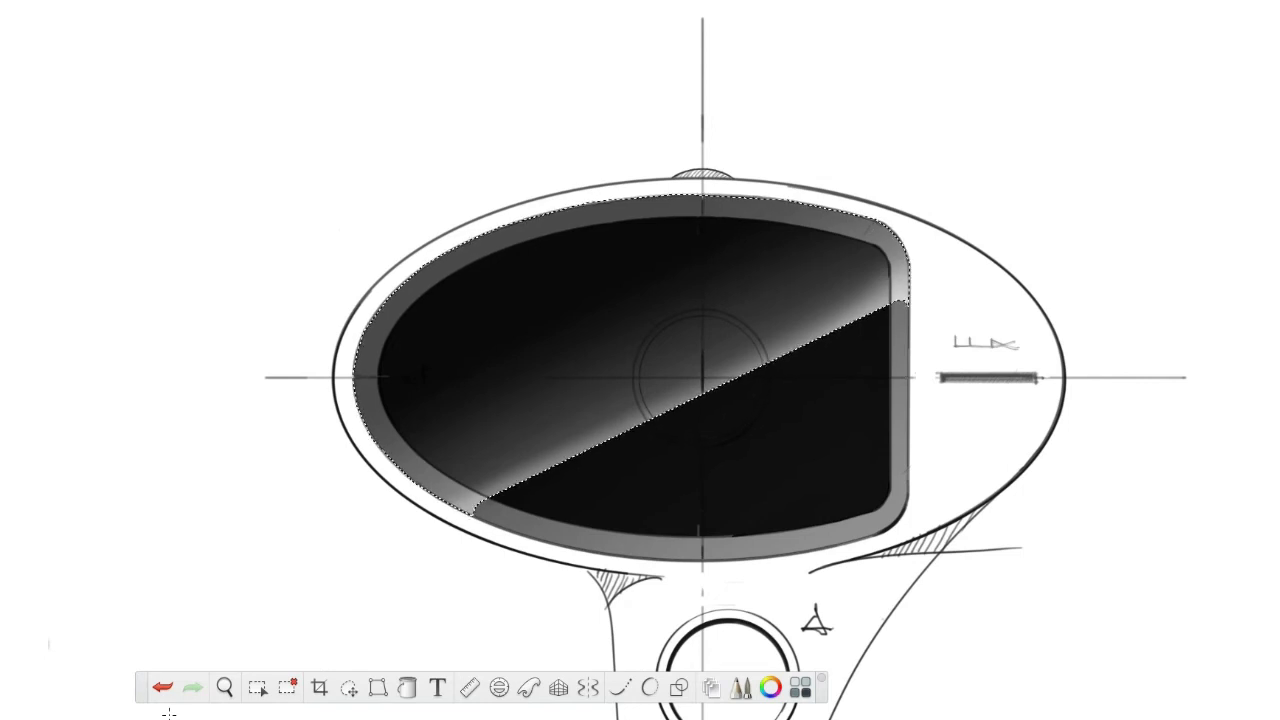
{"action": "key", "text": "ctrl+d"}
Place an ellipse guide centred on the axis crossing and enlarge it until its curve follows the middle of the grey bezel.
{"action": "left_click", "coordinate": [498, 687]}
{"action": "left_click_drag", "start_coordinate": [700, 370], "coordinate": [703, 376]}
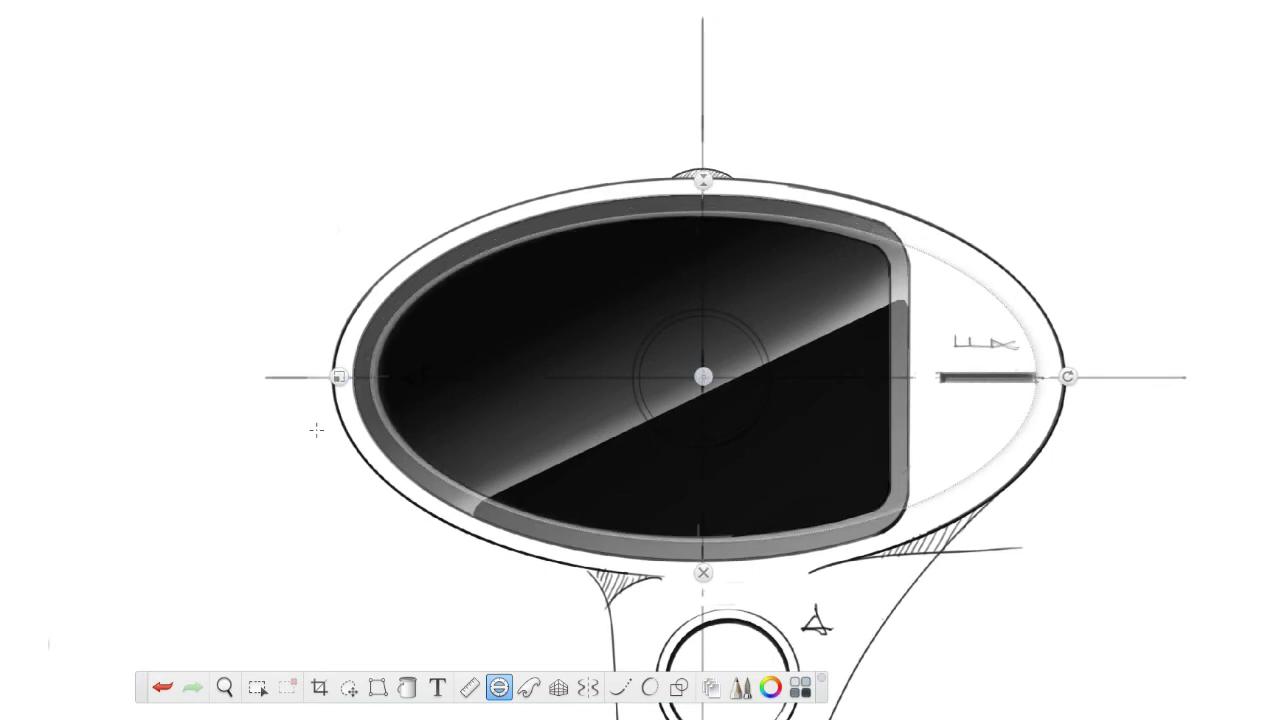
{"action": "left_click_drag", "start_coordinate": [339, 378], "coordinate": [327, 378]}
{"action": "left_click_drag", "start_coordinate": [703, 173], "coordinate": [705, 166]}
{"action": "left_click_drag", "start_coordinate": [327, 377], "coordinate": [330, 377]}
{"action": "left_click_drag", "start_coordinate": [703, 377], "coordinate": [702, 377]}
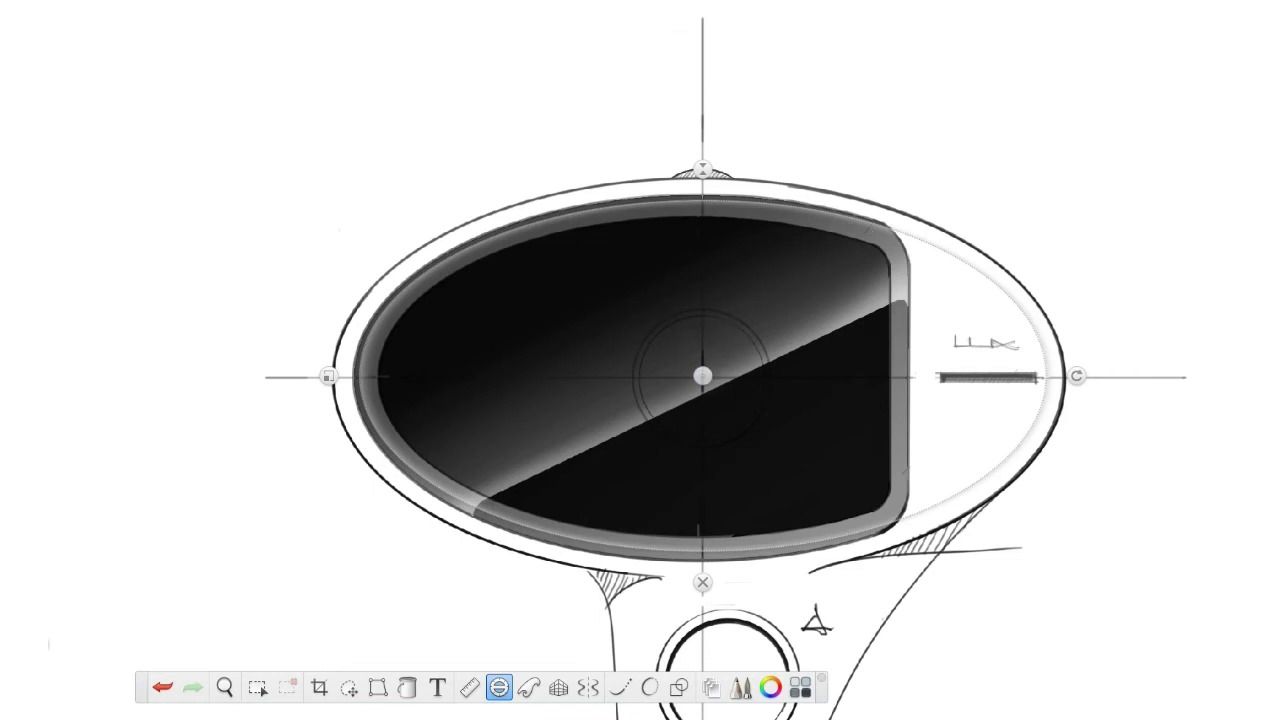
Try highlight strokes along the grey bezel with the ellipse guide and a size 4 brush, hide the guide, and undo the strokes.
{"action": "mouse_move", "coordinate": [850, 284]}
{"action": "left_mouse_down"}
{"action": "mouse_move", "coordinate": [704, 262]}
{"action": "mouse_move", "coordinate": [430, 365]}
{"action": "mouse_move", "coordinate": [443, 466]}
{"action": "left_mouse_up"}
{"action": "key", "text": "super+z"}
{"action": "key", "text": "bracketright"}
{"action": "key", "text": "bracketright"}
{"action": "key", "text": "bracketright"}
{"action": "key", "text": "bracketright"}
{"action": "key", "text": "bracketright"}
{"action": "key", "text": "bracketright"}
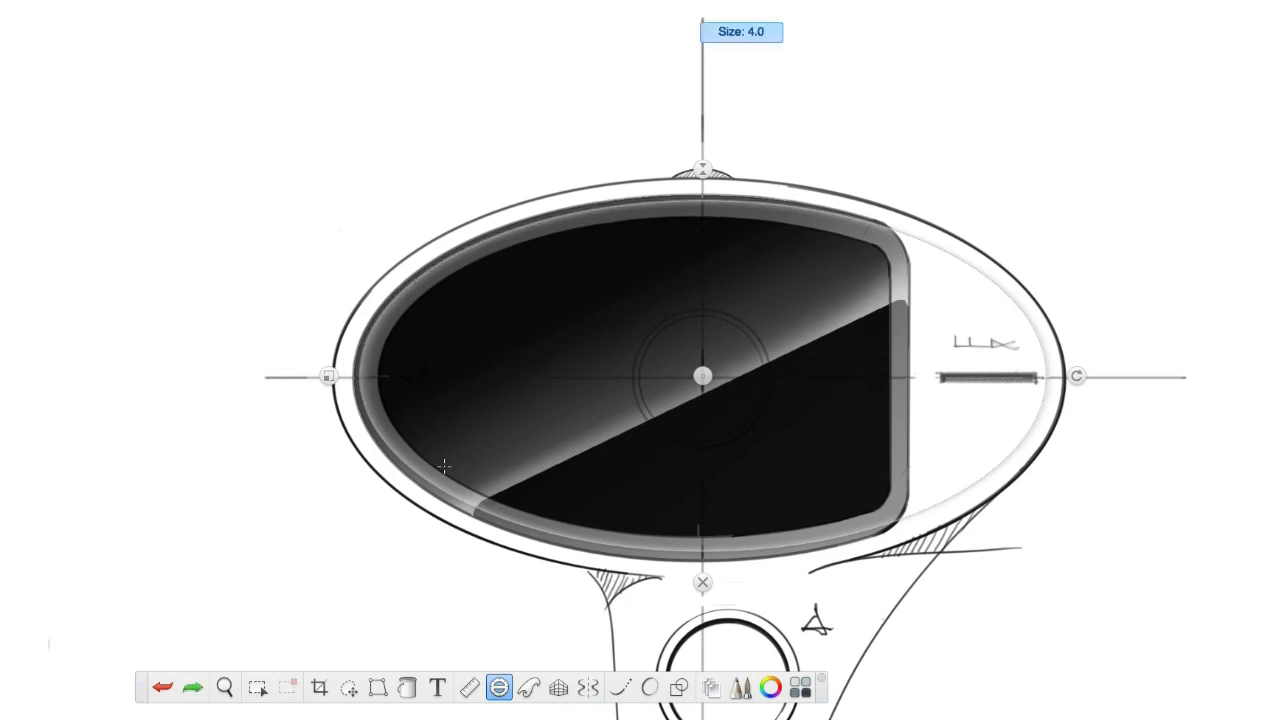
{"action": "mouse_move", "coordinate": [879, 232]}
{"action": "left_mouse_down"}
{"action": "mouse_move", "coordinate": [708, 205]}
{"action": "mouse_move", "coordinate": [531, 220]}
{"action": "mouse_move", "coordinate": [358, 358]}
{"action": "left_mouse_up"}
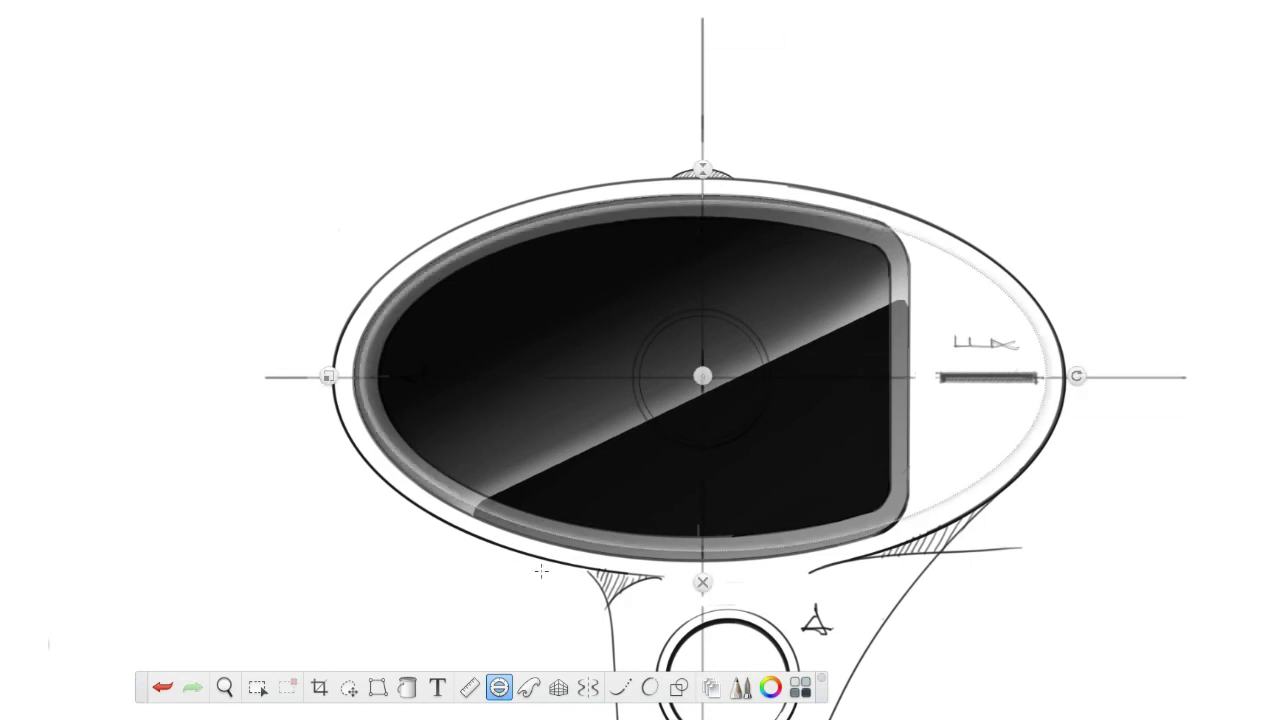
{"action": "left_click", "coordinate": [702, 582]}
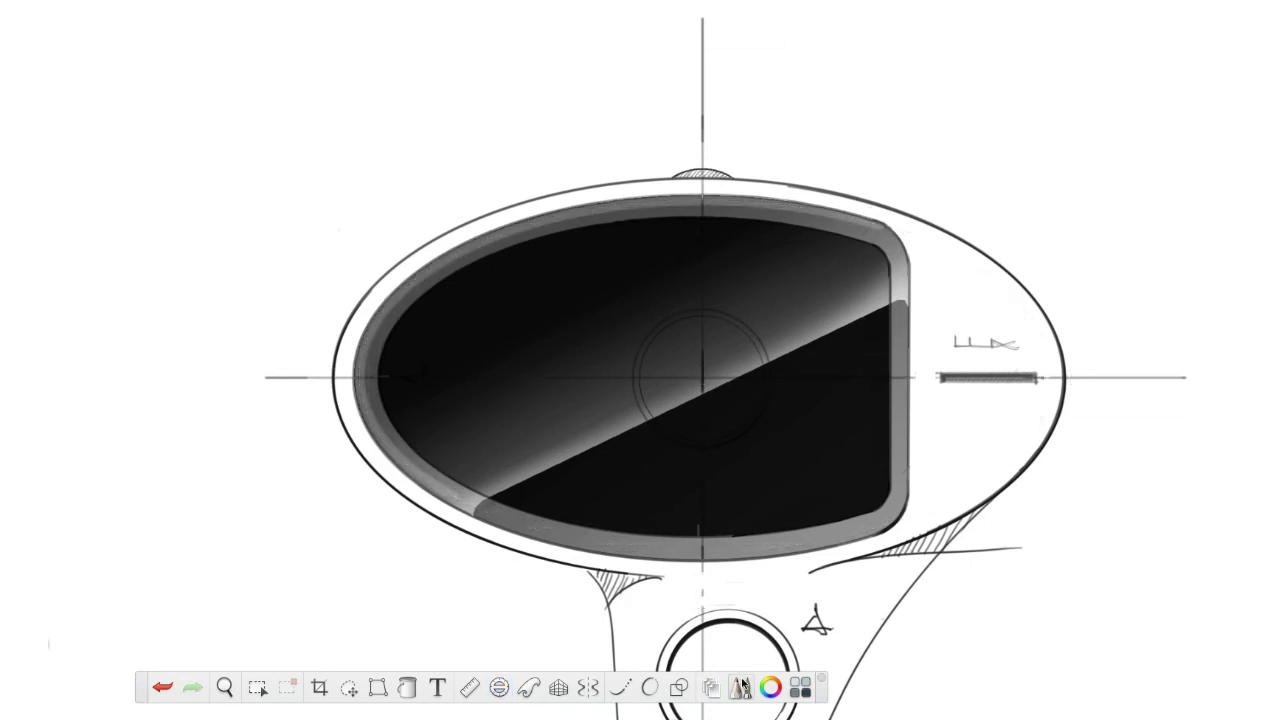
{"action": "key", "text": "super+z"}
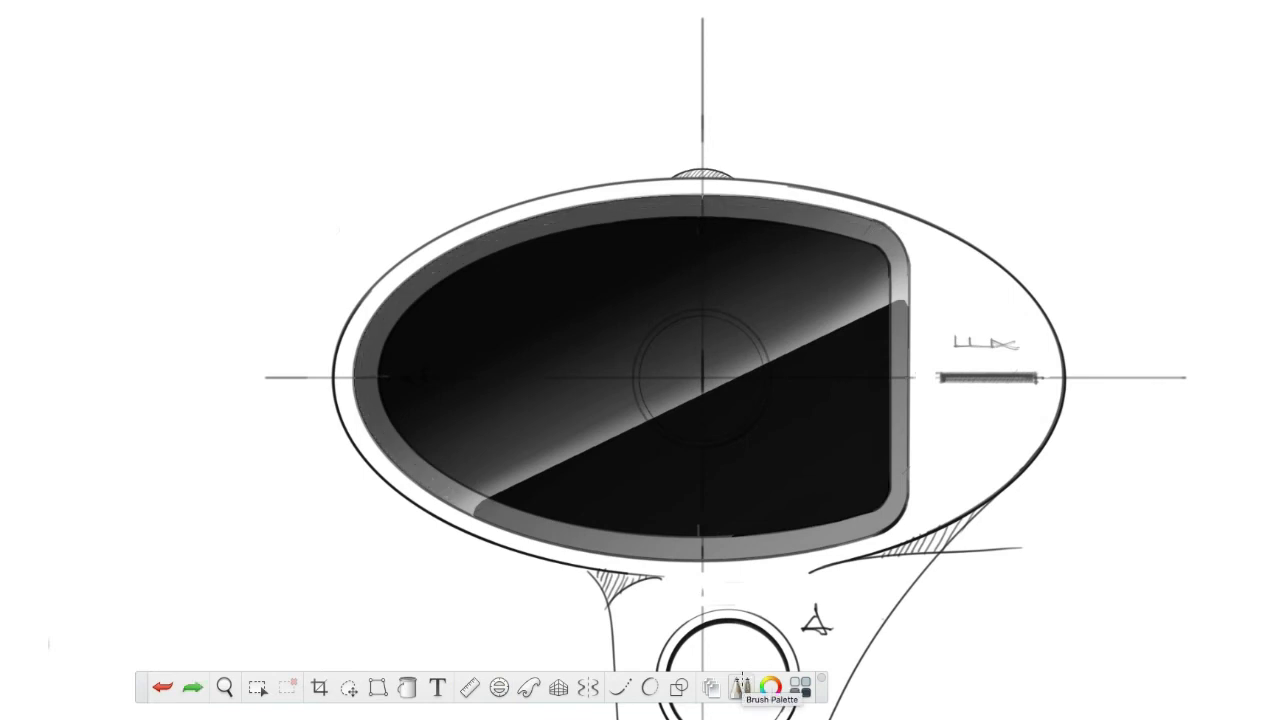
Adjust the brush size, paint a soft highlight along the bezel's upper curve with the ellipse guide, and hide the guide.
{"action": "key", "text": "bracketleft"}
{"action": "key", "text": "bracketleft"}
{"action": "key", "text": "bracketleft"}
{"action": "key", "text": "bracketleft"}
{"action": "key", "text": "bracketleft"}
{"action": "key", "text": "bracketleft"}
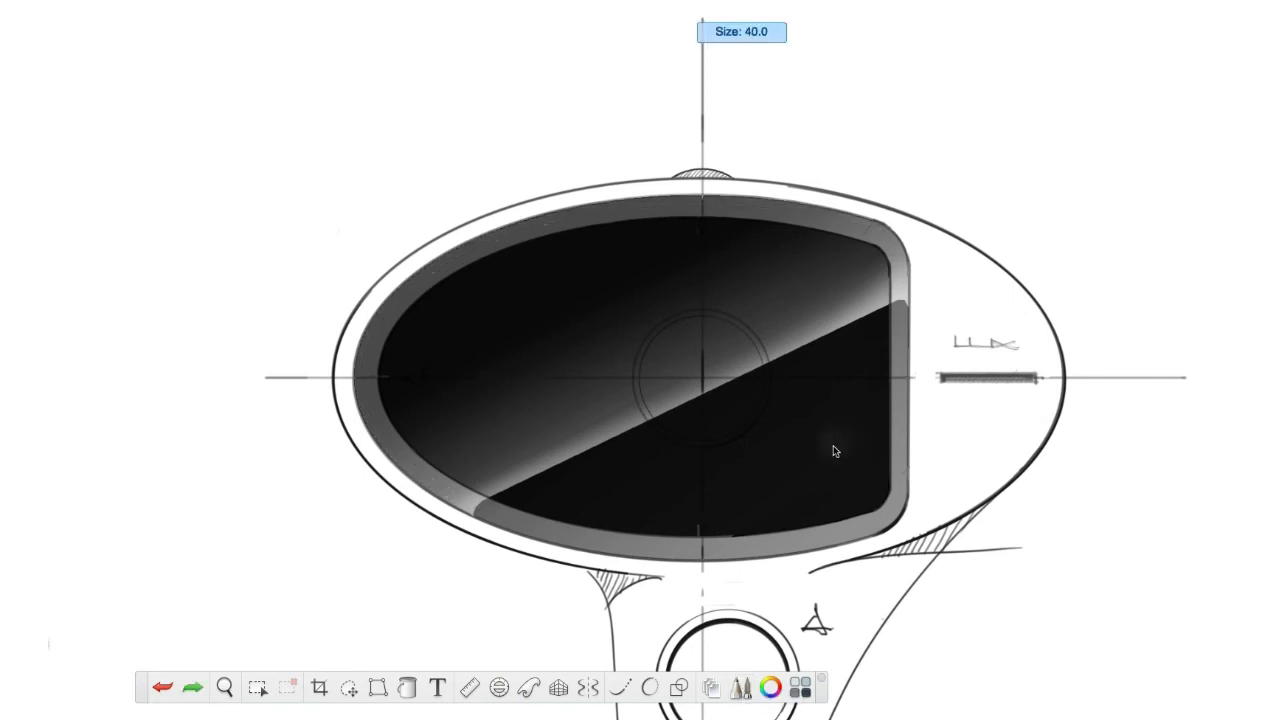
{"action": "key", "text": "bracketright"}
{"action": "key", "text": "bracketright"}
{"action": "key", "text": "bracketright"}
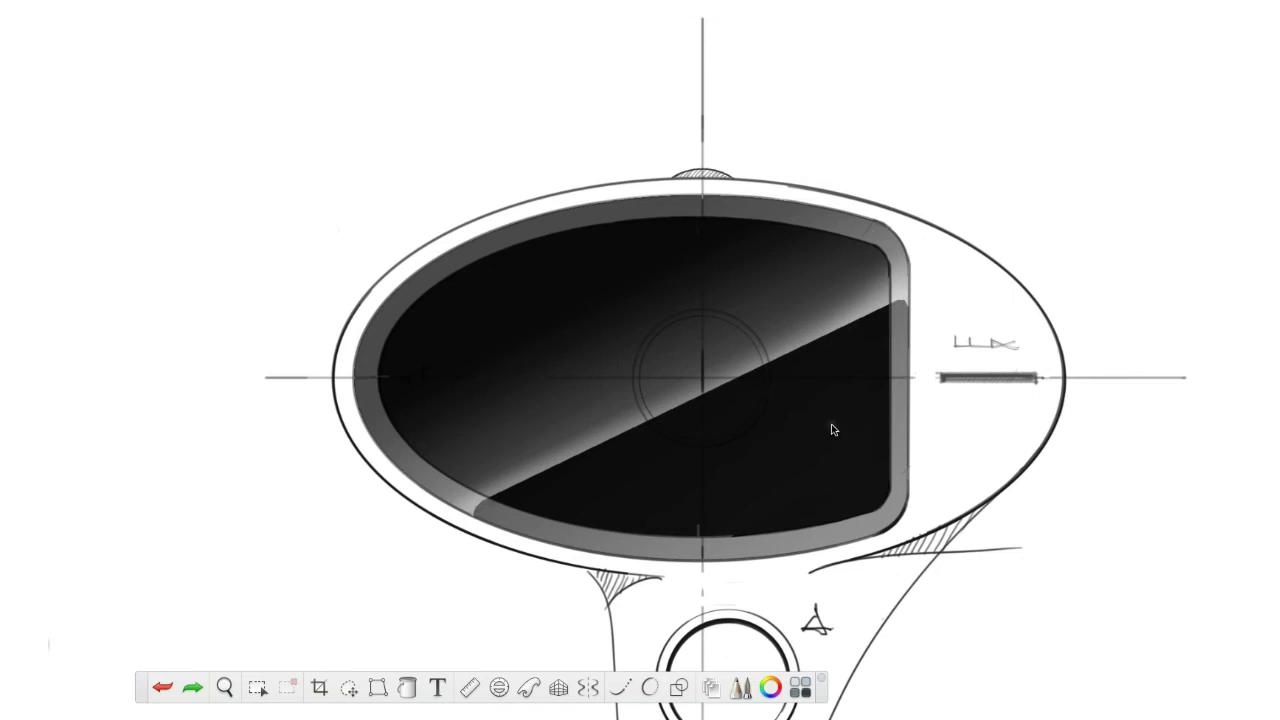
{"action": "key", "text": "e"}
{"action": "mouse_move", "coordinate": [850, 216]}
{"action": "left_mouse_down"}
{"action": "mouse_move", "coordinate": [674, 212]}
{"action": "mouse_move", "coordinate": [538, 232]}
{"action": "mouse_move", "coordinate": [444, 275]}
{"action": "mouse_move", "coordinate": [385, 330]}
{"action": "mouse_move", "coordinate": [388, 452]}
{"action": "left_mouse_up"}
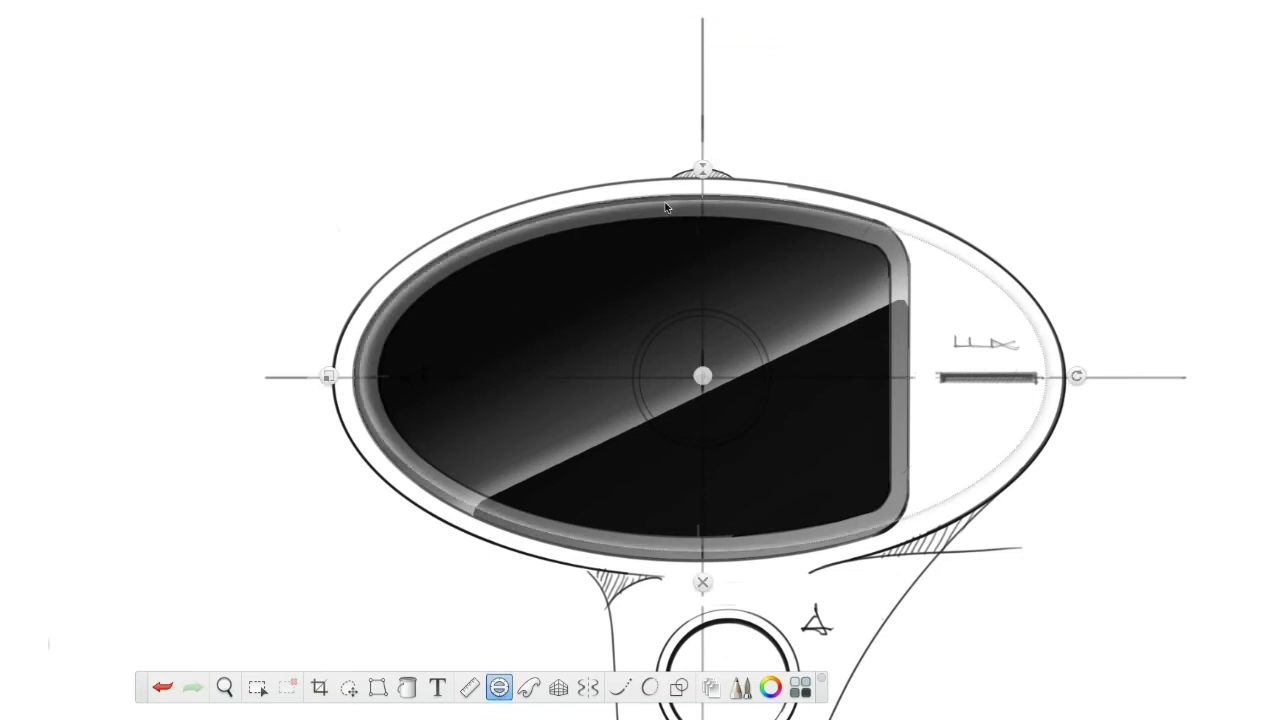
{"action": "key", "text": "e"}
{"action": "key", "text": "e"}
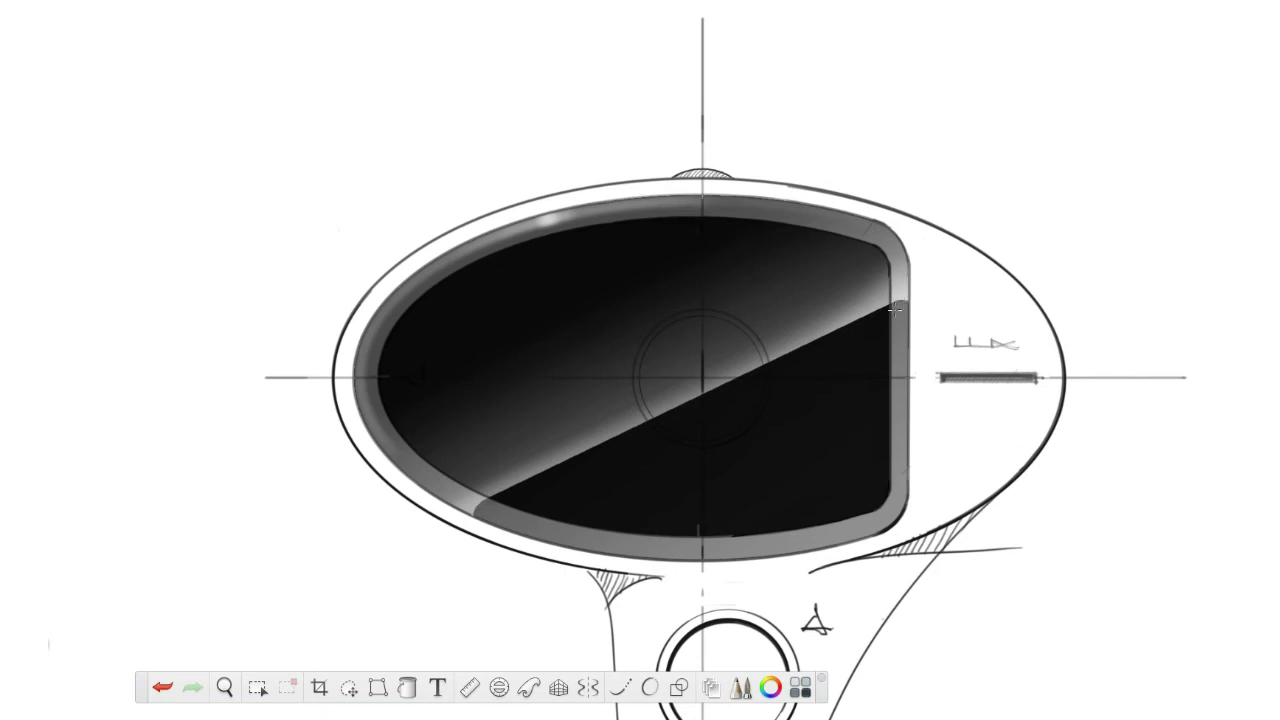
Paint highlights on the bezel's lower curve and its lower-right corner with the ellipse guide restored, and hide the guide.
{"action": "left_click_drag", "start_coordinate": [481, 511], "coordinate": [489, 508]}
{"action": "left_click", "coordinate": [498, 687]}
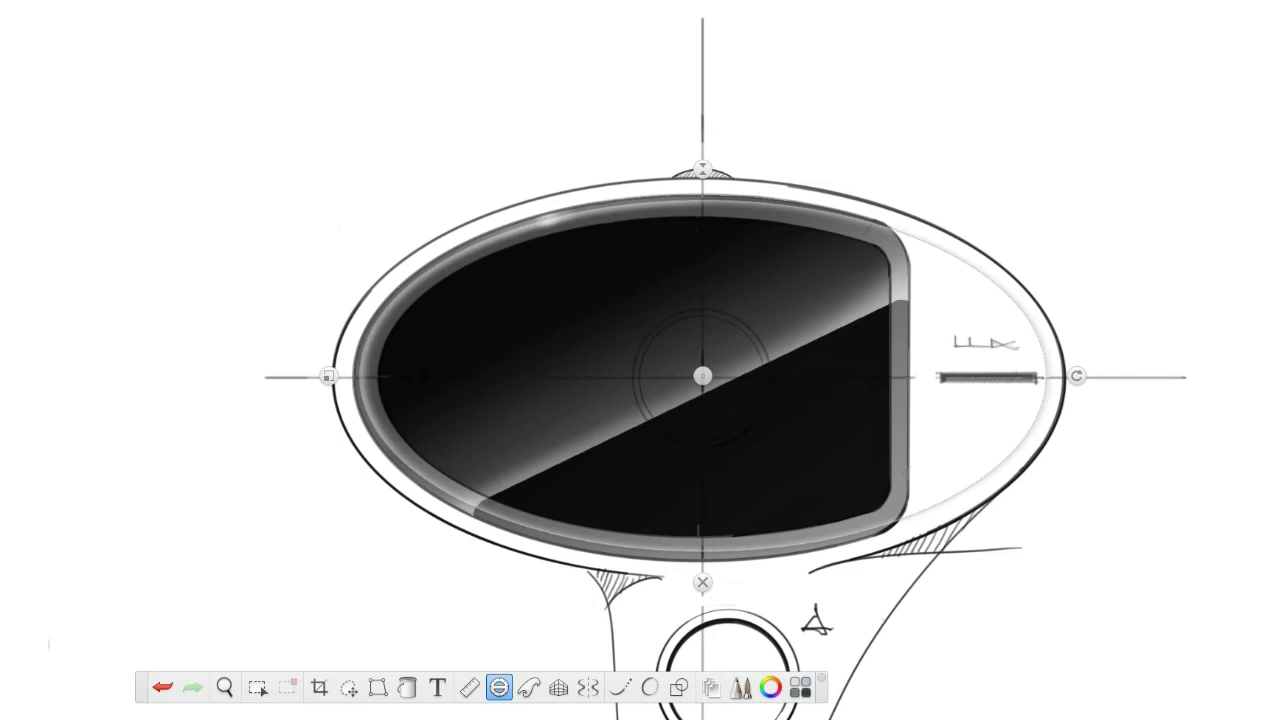
{"action": "mouse_move", "coordinate": [480, 509]}
{"action": "left_mouse_down"}
{"action": "mouse_move", "coordinate": [686, 552]}
{"action": "mouse_move", "coordinate": [906, 516]}
{"action": "mouse_move", "coordinate": [718, 557]}
{"action": "mouse_move", "coordinate": [490, 516]}
{"action": "left_mouse_up"}
{"action": "left_click_drag", "start_coordinate": [902, 518], "coordinate": [600, 552]}
{"action": "left_click", "coordinate": [498, 687]}
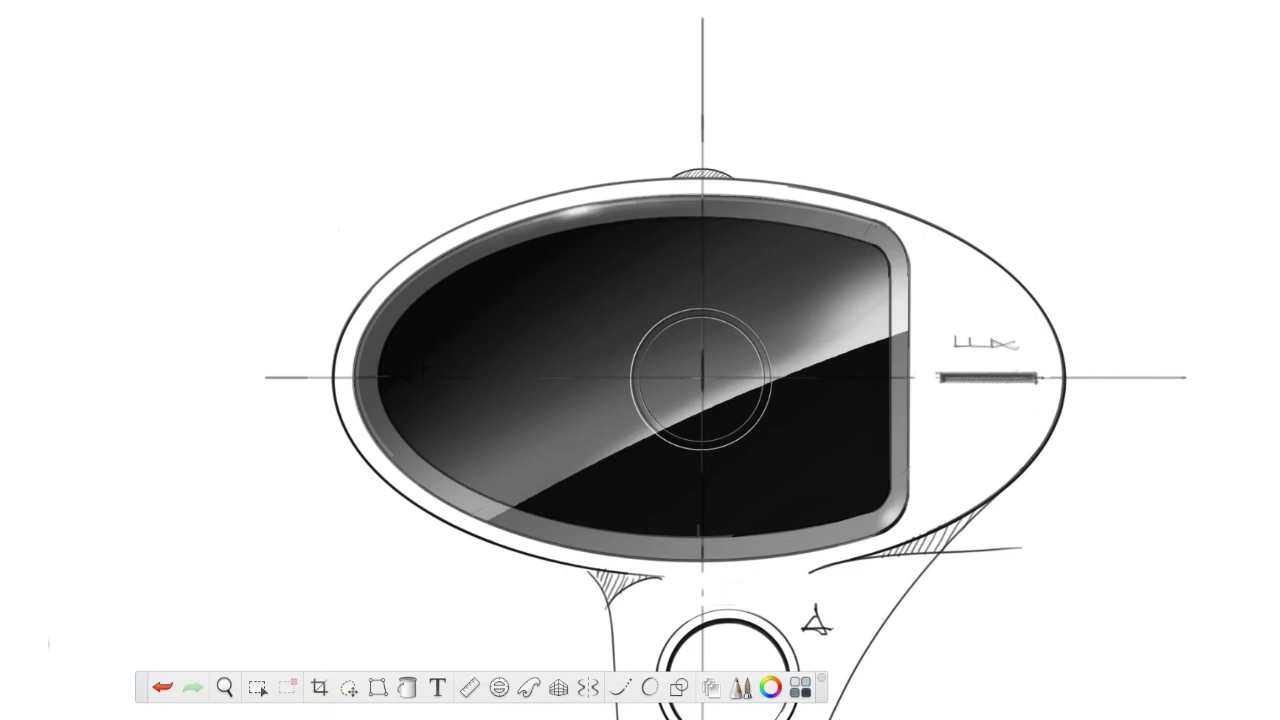
Colour the handle's ring orange with a shaded inside, and add a grey drop shadow behind the top view's body and handle.
{"action": "scroll", "coordinate": [903, 657], "scroll_direction": "down", "scroll_amount": 3}
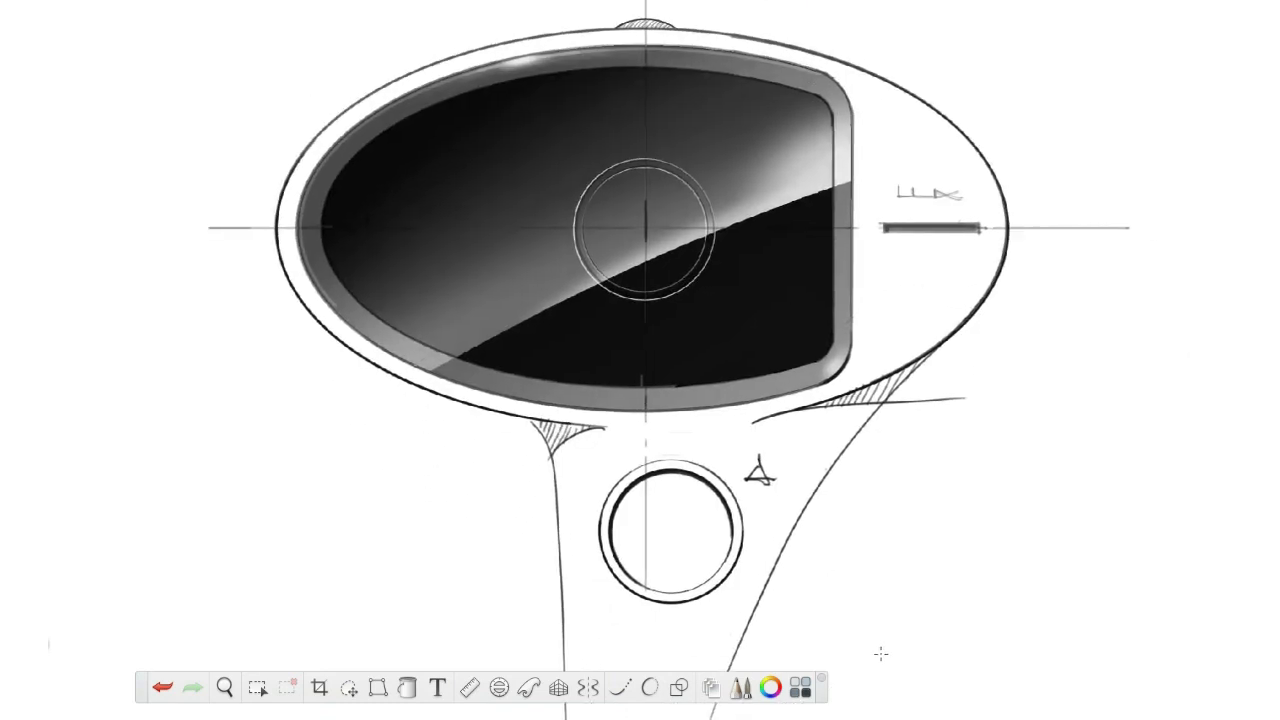
{"action": "scroll", "coordinate": [862, 647], "scroll_direction": "down", "scroll_amount": 4}
{"action": "scroll", "coordinate": [862, 648], "scroll_direction": "up", "scroll_amount": 2}
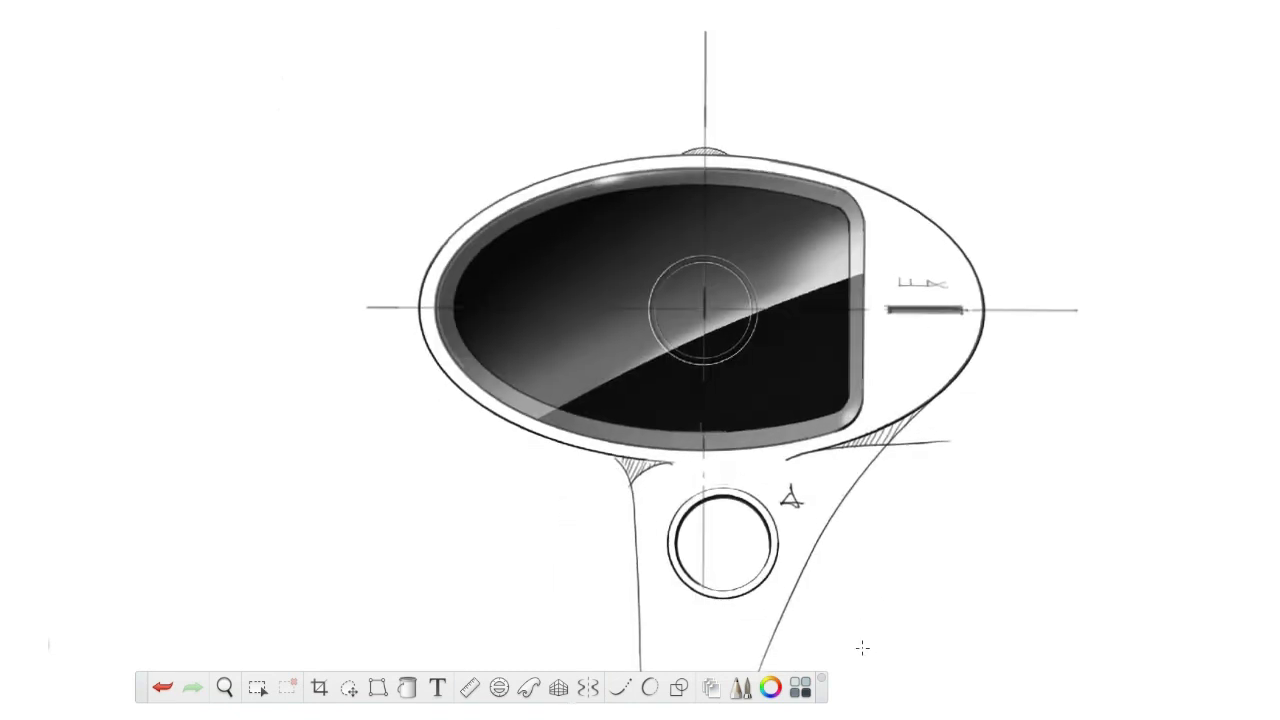
{"action": "scroll", "coordinate": [862, 648], "scroll_direction": "down", "scroll_amount": 1}
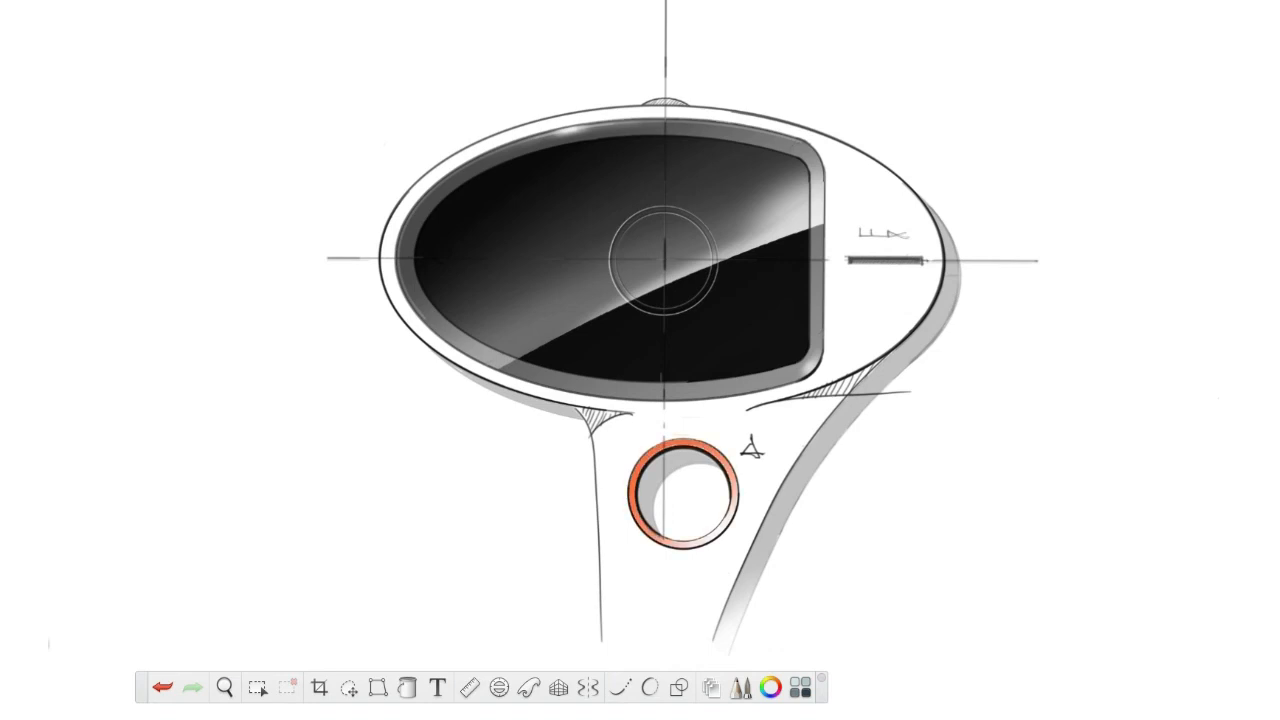
Show the front view beside the top view, with a diagonal glossy reflection on its dark screen.
{"action": "scroll", "coordinate": [704, 321], "scroll_direction": "down", "scroll_amount": 3}
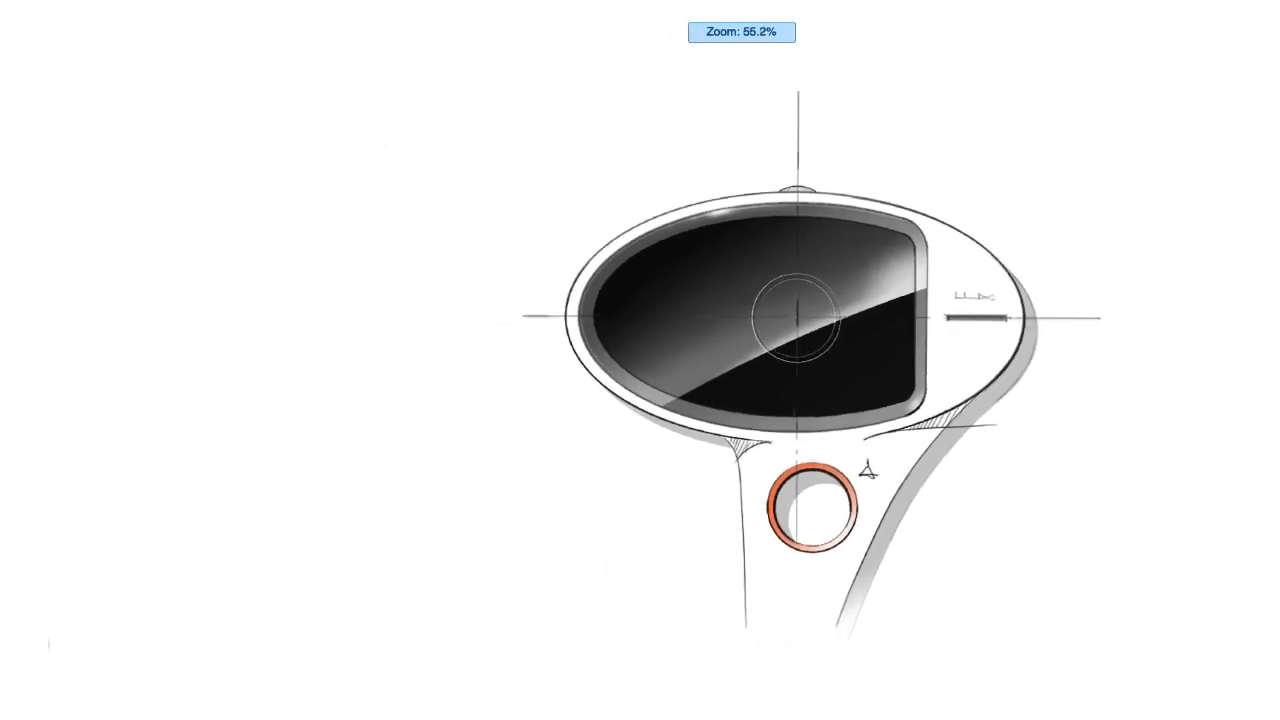
{"action": "left_click_drag", "start_coordinate": [808, 321], "coordinate": [854, 314]}
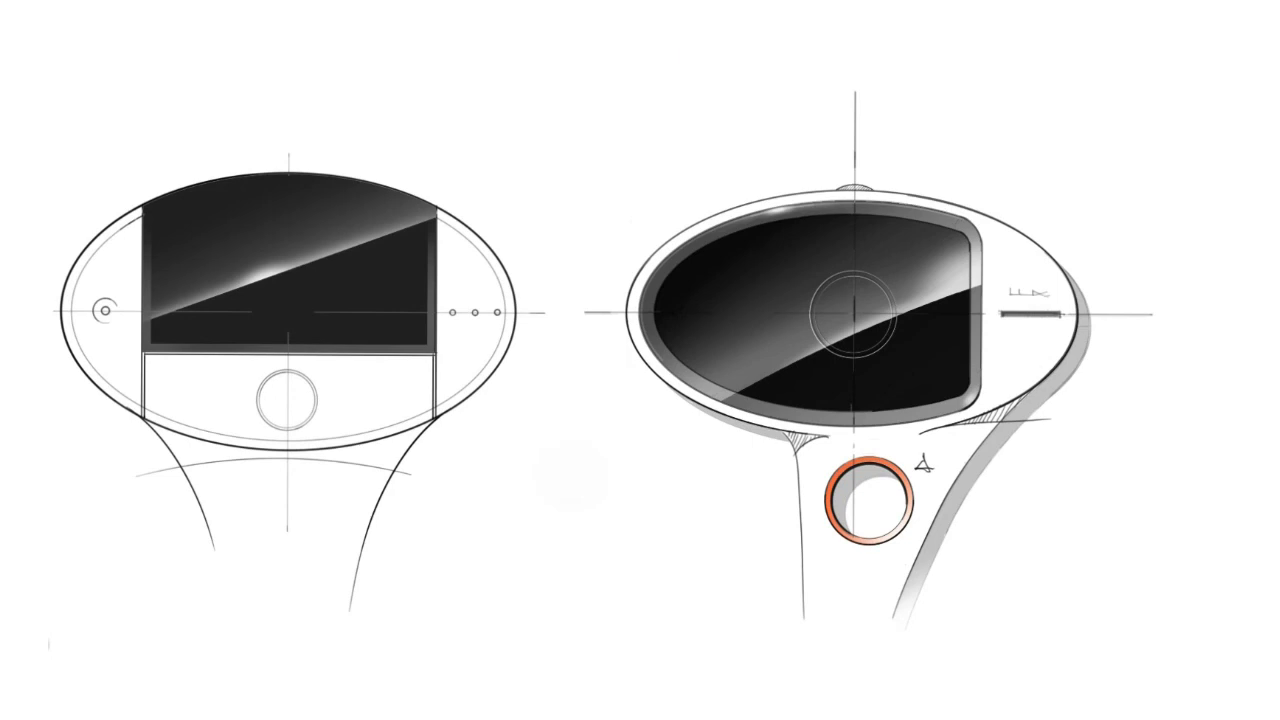
{"action": "key", "text": "space"}
{"action": "left_click_drag", "start_coordinate": [640, 360], "coordinate": [687, 358]}
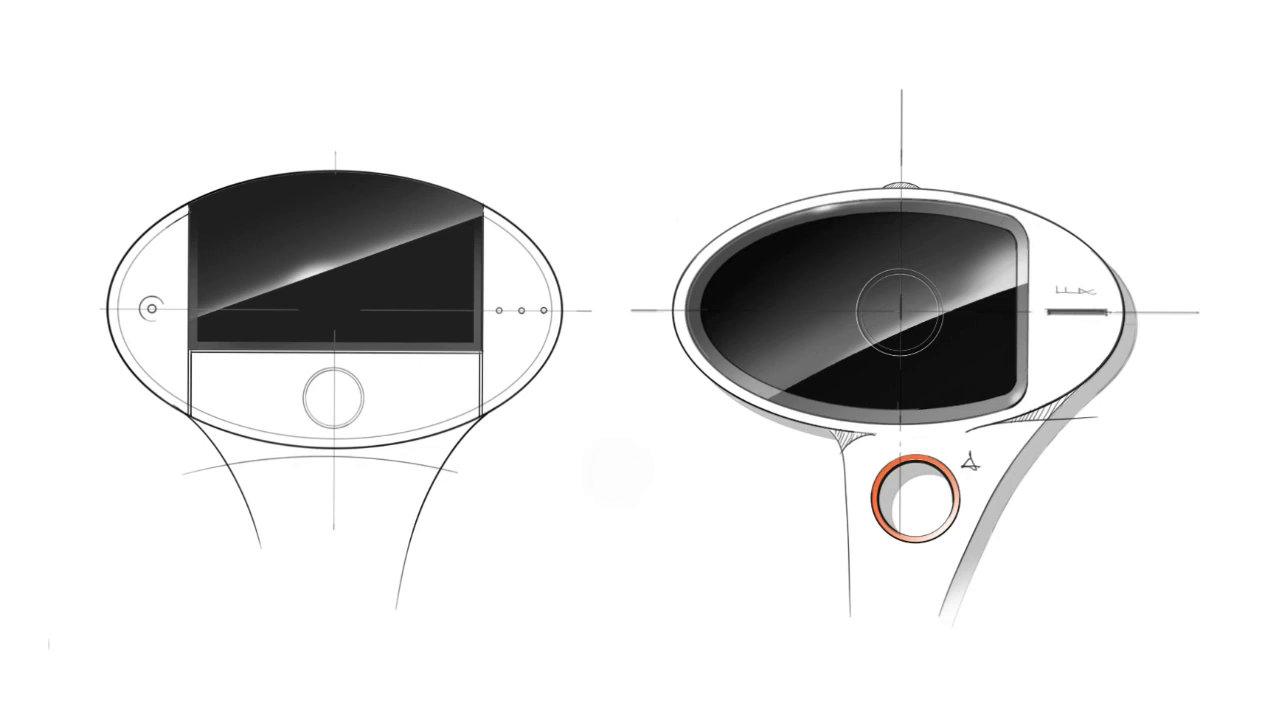
Add LUX lettering and a bezel highlight to the front view's screen, plus bumps along its top edge and hatching under the body.
{"action": "left_click_drag", "start_coordinate": [640, 360], "coordinate": [740, 360]}
{"action": "left_click_drag", "start_coordinate": [640, 360], "coordinate": [740, 360]}
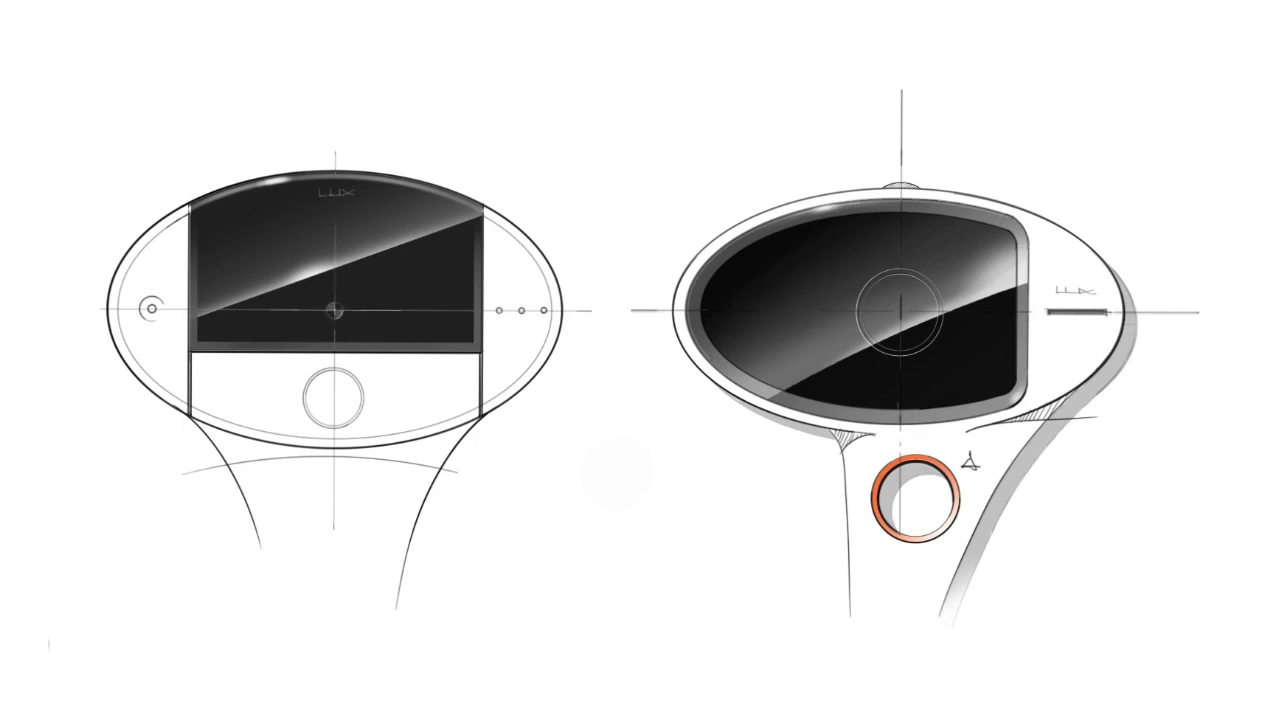
{"action": "left_click_drag", "start_coordinate": [640, 360], "coordinate": [740, 360]}
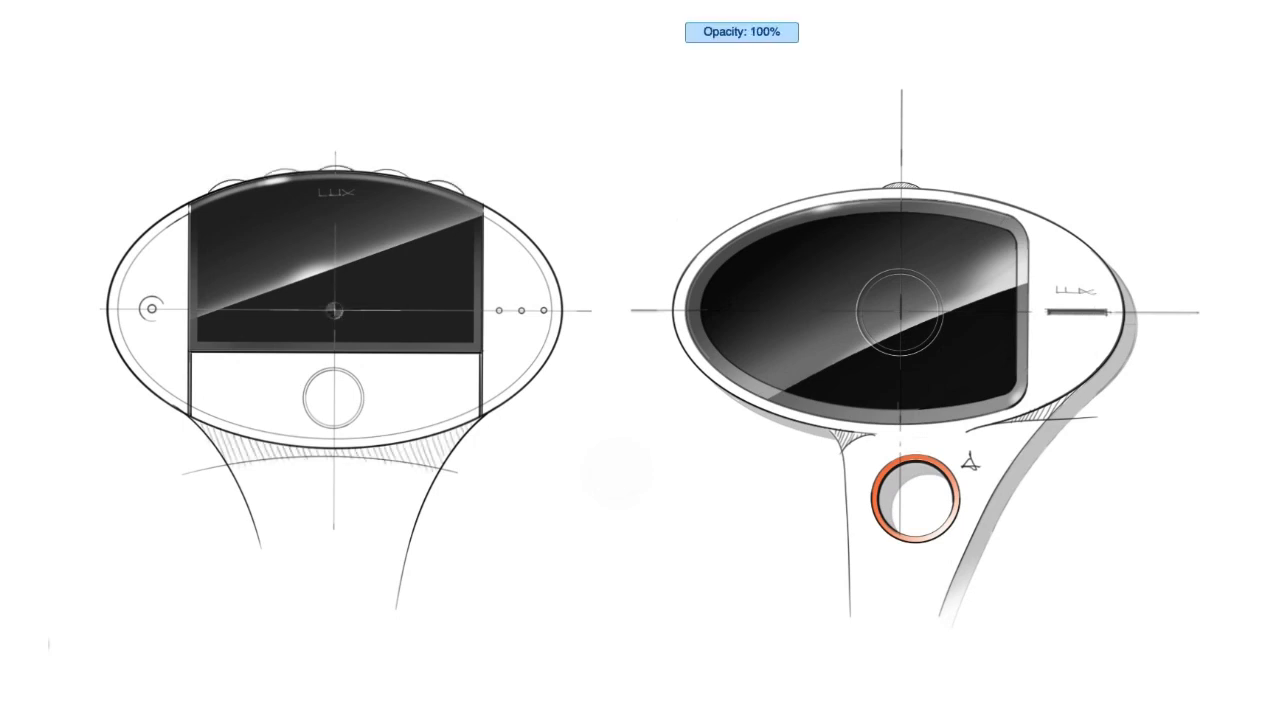
Shade the front view's round button with an orange rim, and darken its camera lens and three small dots.
{"action": "left_click_drag", "start_coordinate": [640, 360], "coordinate": [740, 360]}
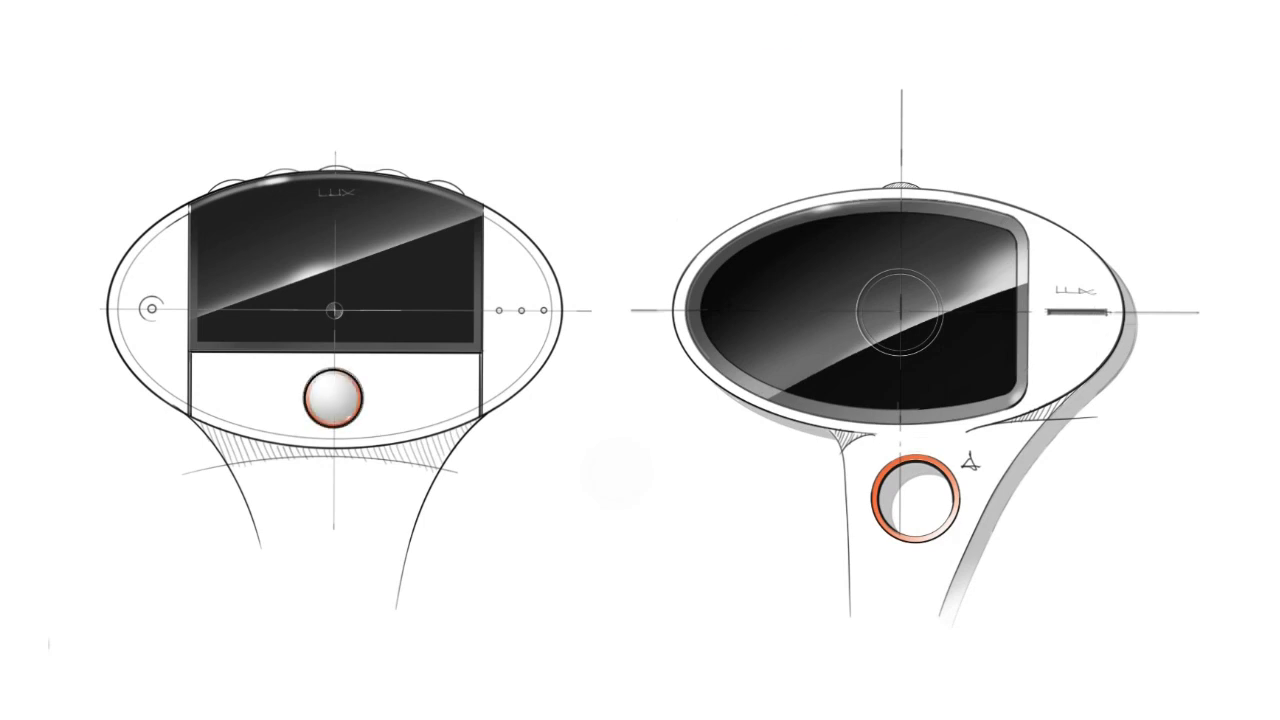
{"action": "left_click_drag", "start_coordinate": [640, 360], "coordinate": [740, 360]}
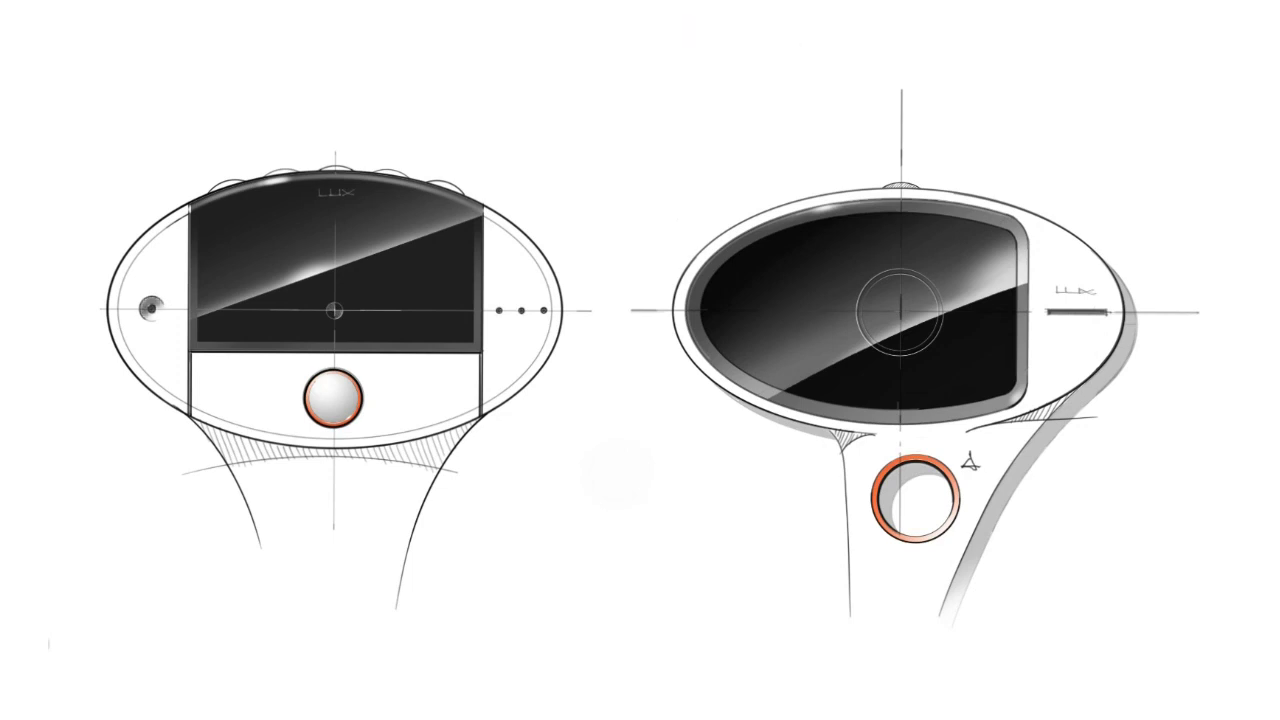